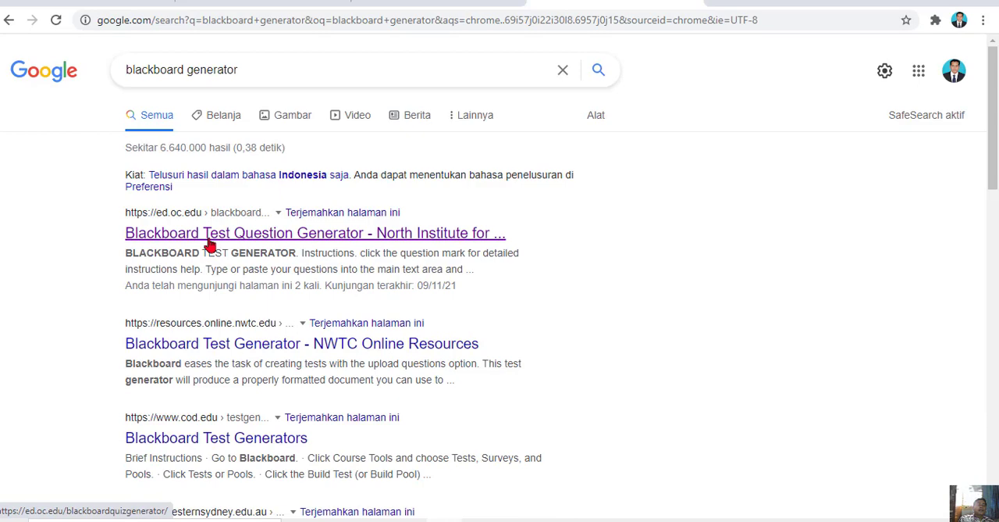
Open the North Institute's Blackboard Test Question Generator from the search results and name the test "Contoh SOal"
click(223, 242)
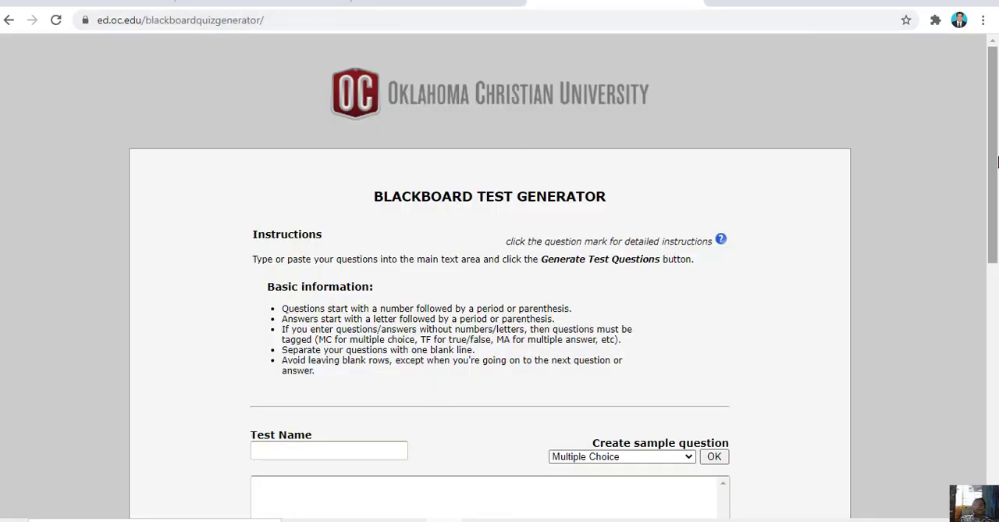
drag(996, 145, 828, 270)
click(293, 155)
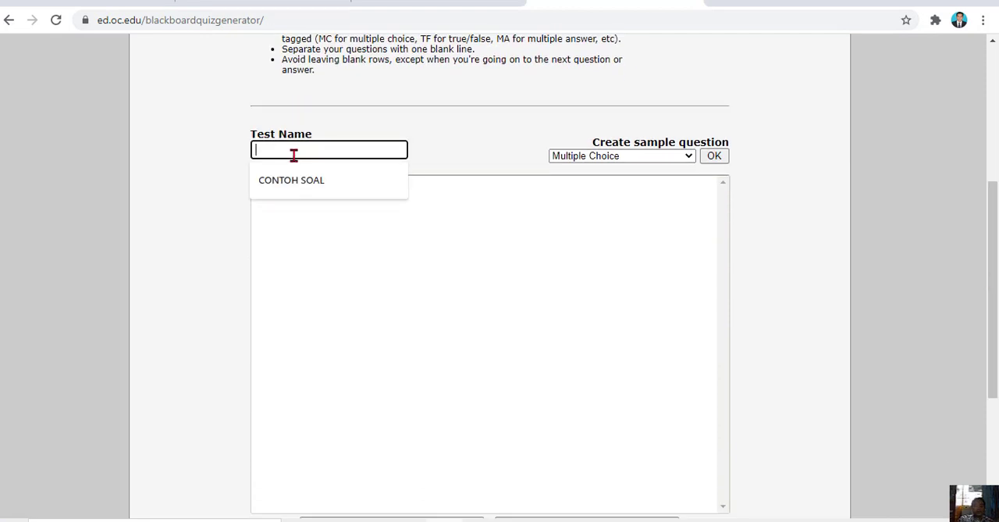
text(Cont)
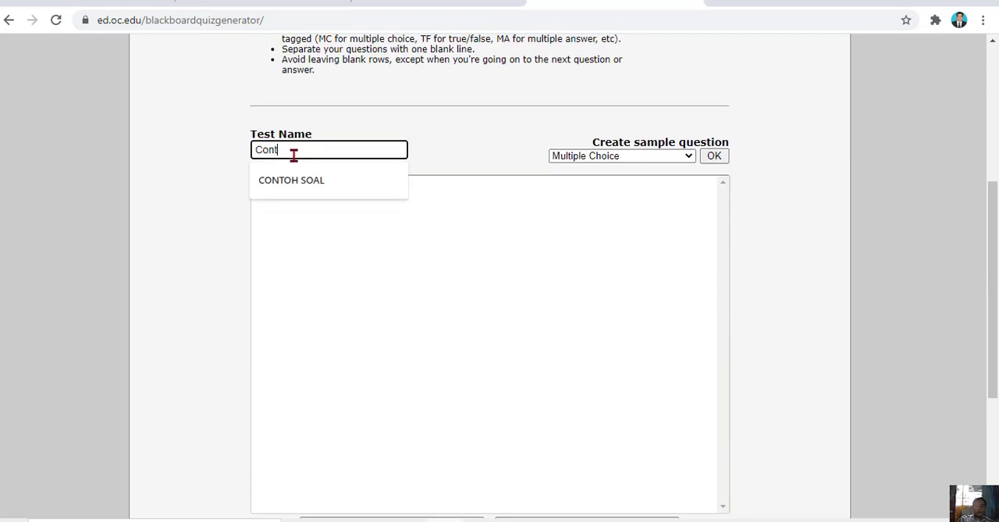
text(oh SOal)
Switch to the CONTOH SOAL document in Word and copy all its questions and answer options
click(297, 256)
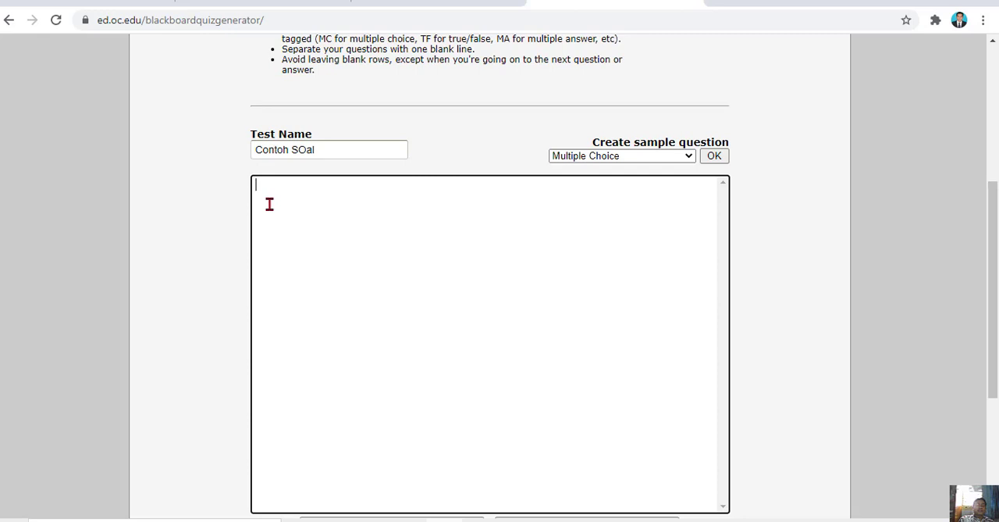
click(479, 520)
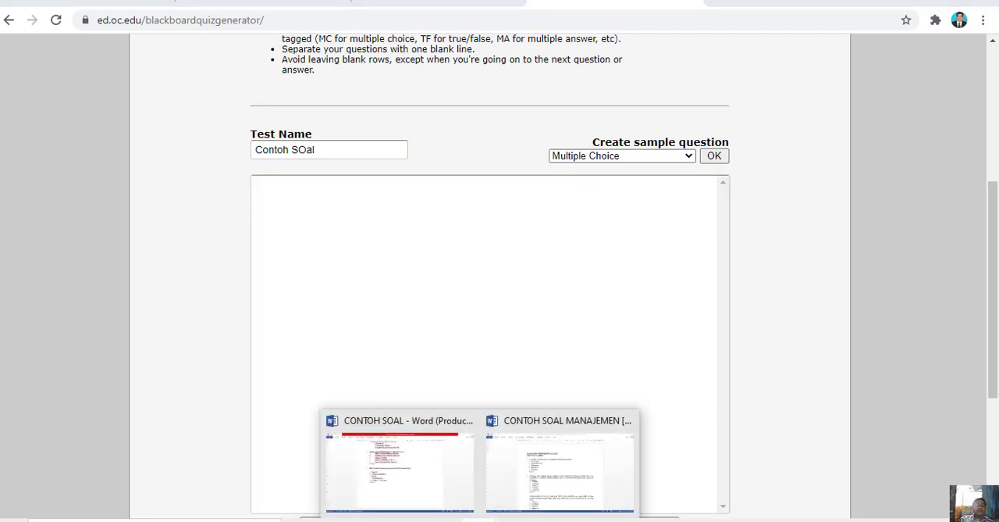
click(413, 487)
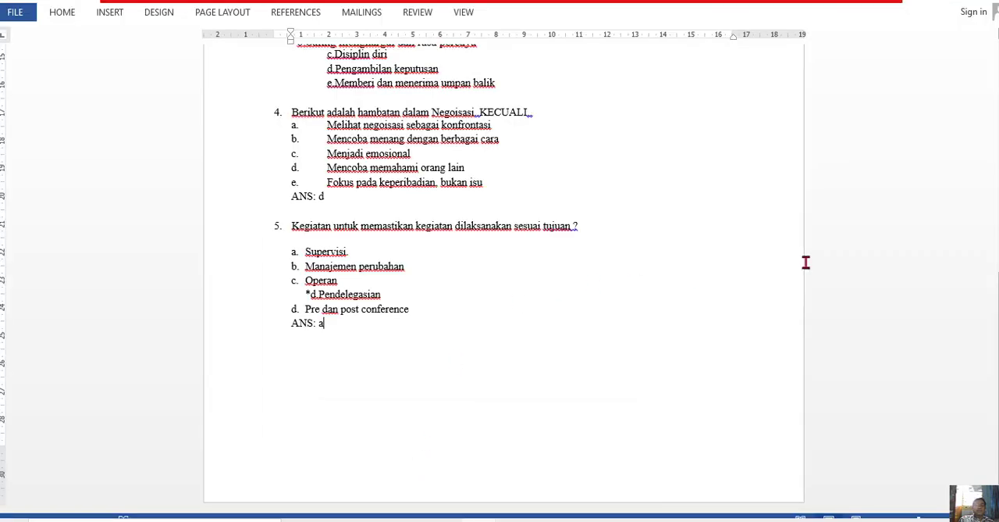
drag(497, 323, 317, 139)
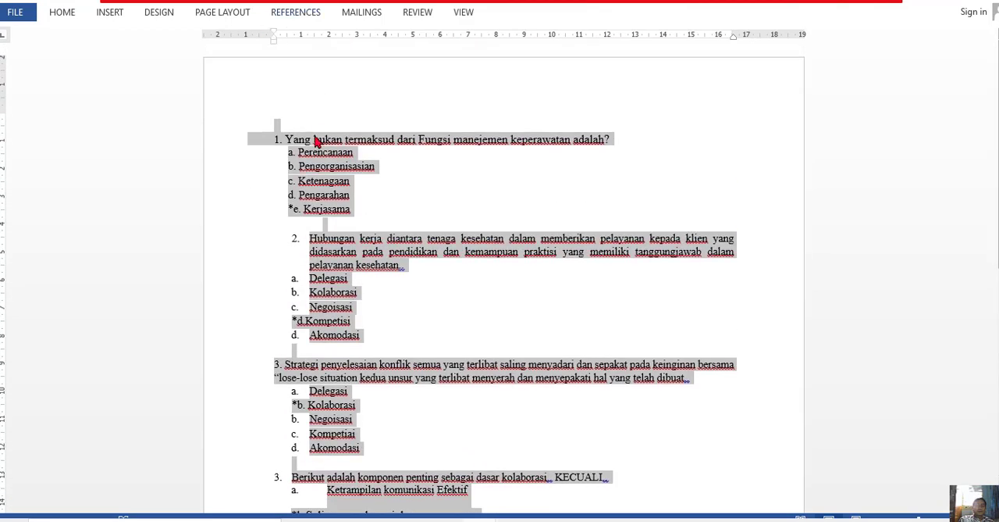
right_click(316, 144)
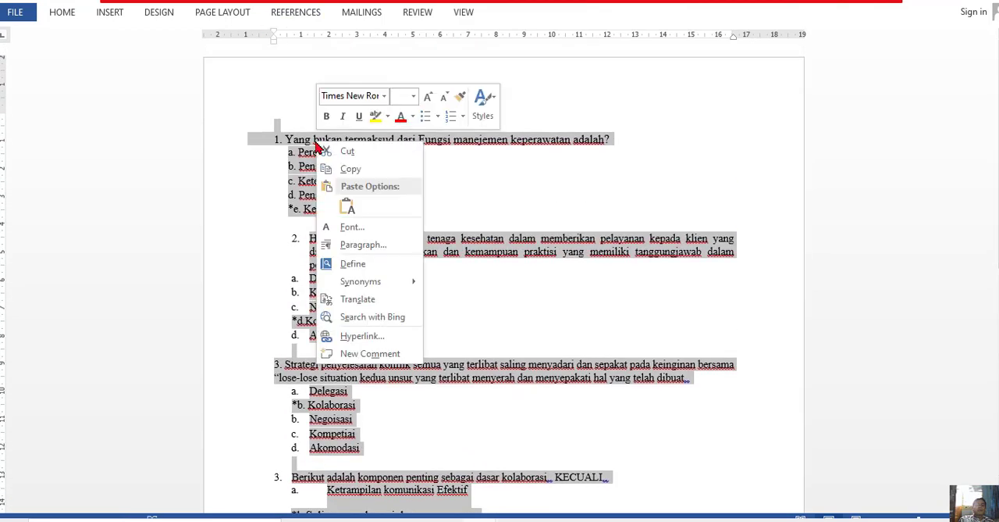
click(349, 170)
Return to the test generator in Chrome, paste the copied questions into the main text area and look through them
click(496, 513)
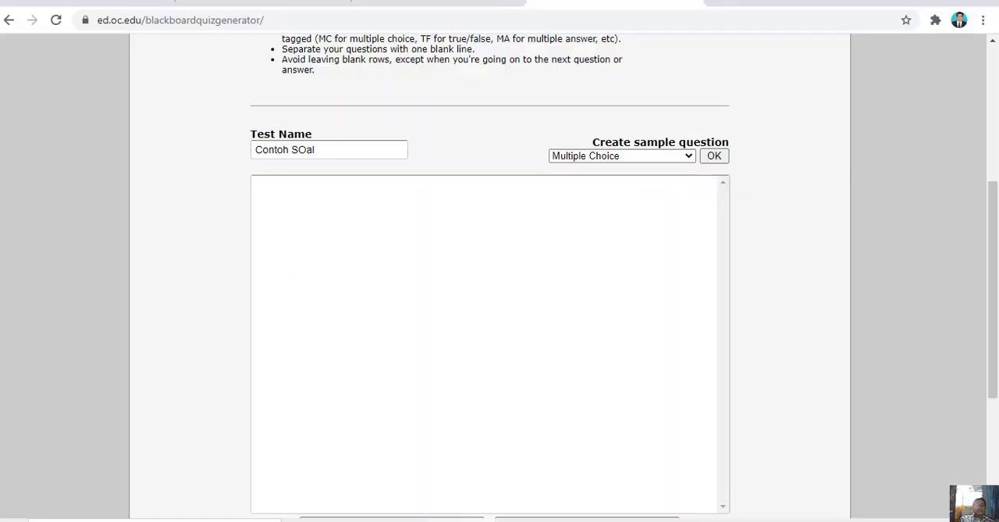
right_click(274, 194)
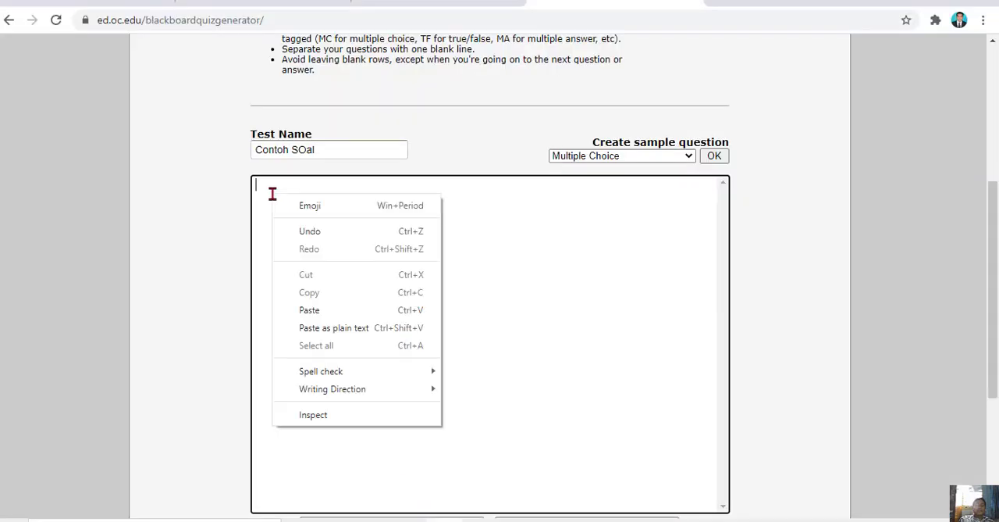
click(310, 310)
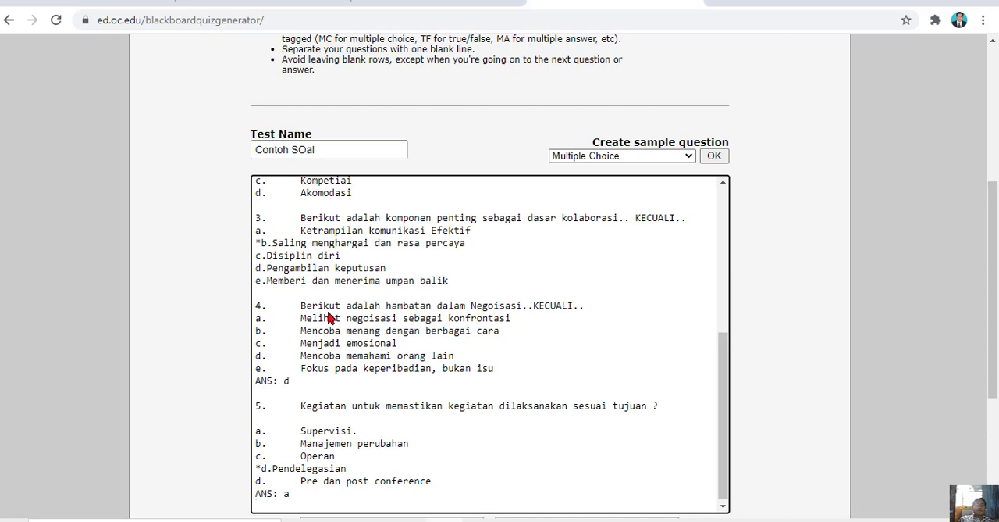
drag(726, 404, 716, 220)
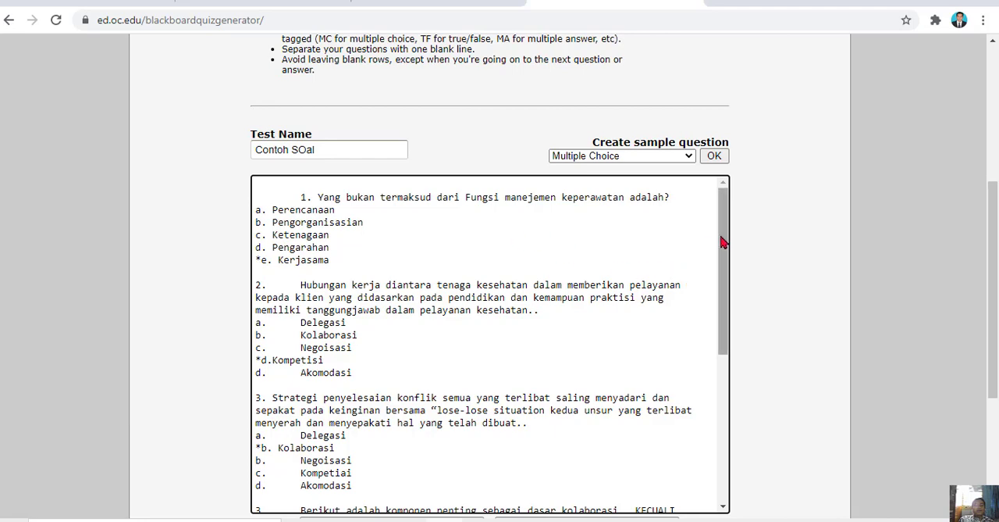
drag(723, 238, 712, 419)
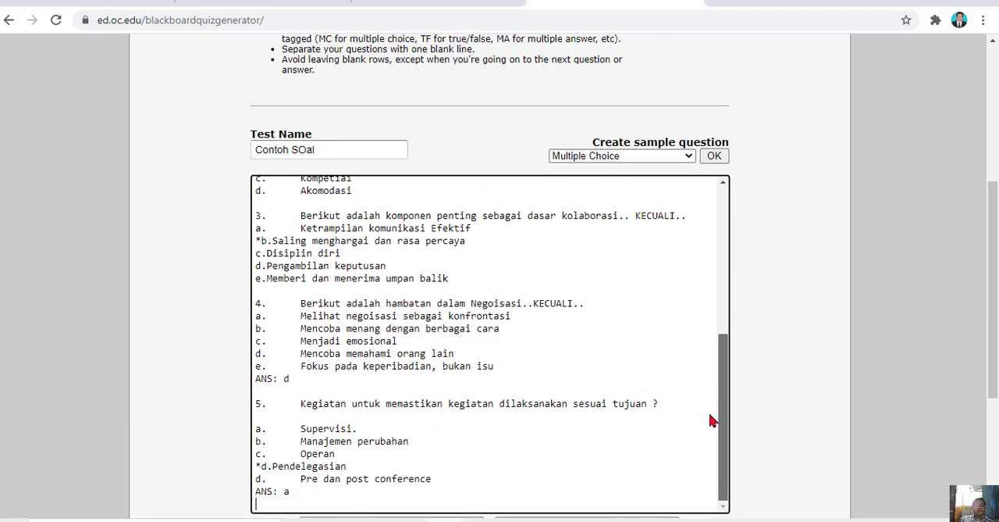
Generate the test questions, read the generation message and check the colour-coded question boxes
drag(990, 318, 988, 410)
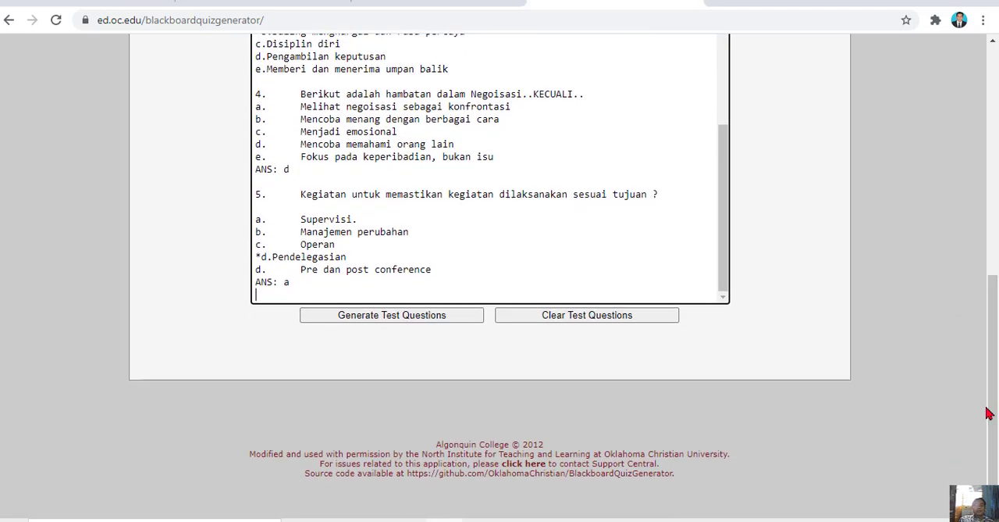
click(392, 316)
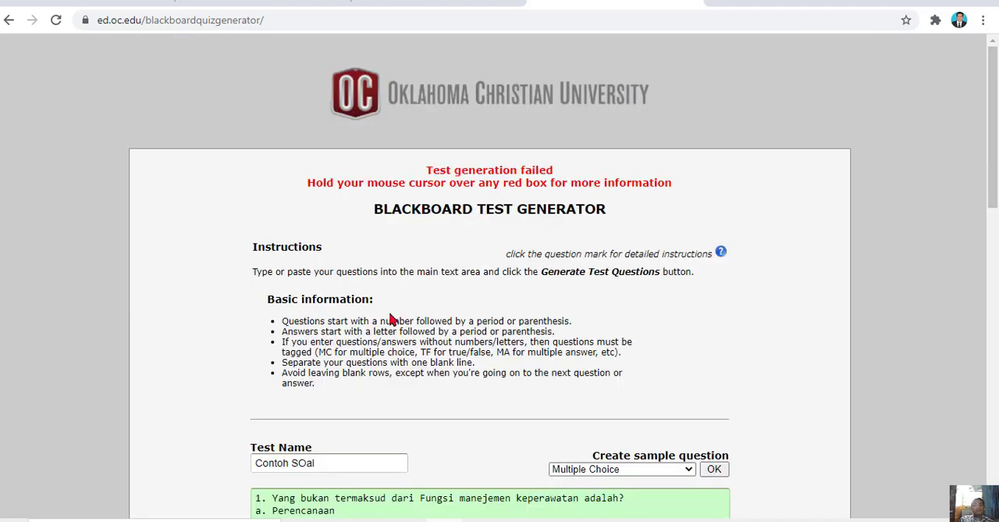
drag(987, 125, 994, 148)
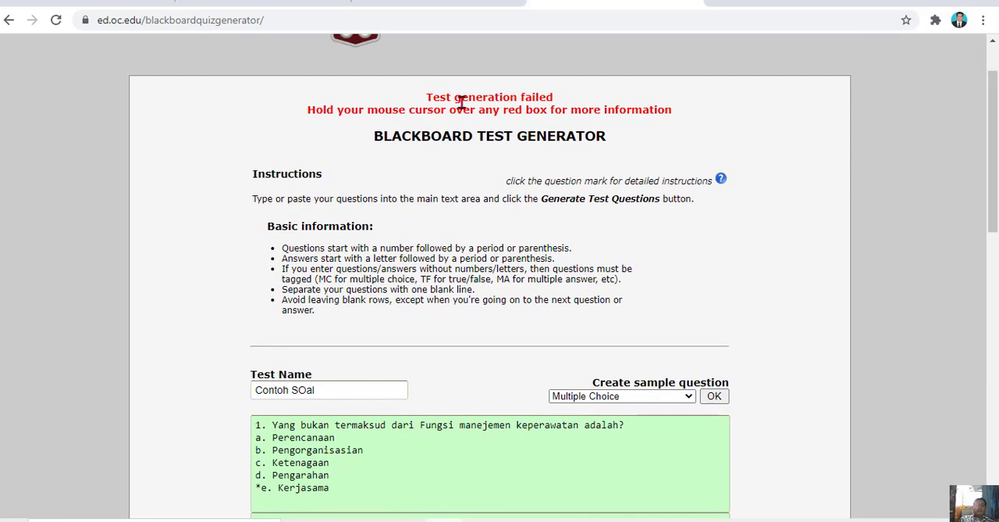
drag(427, 97, 540, 102)
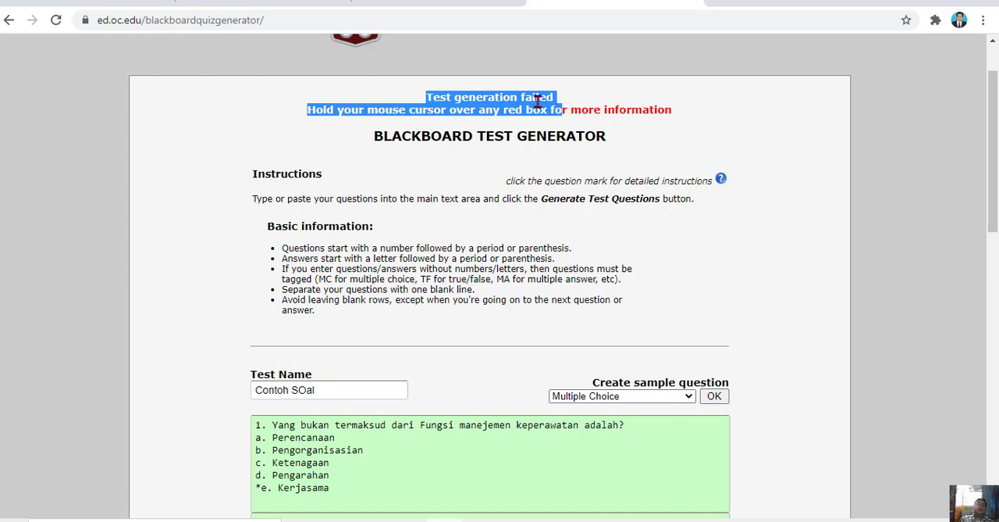
click(538, 102)
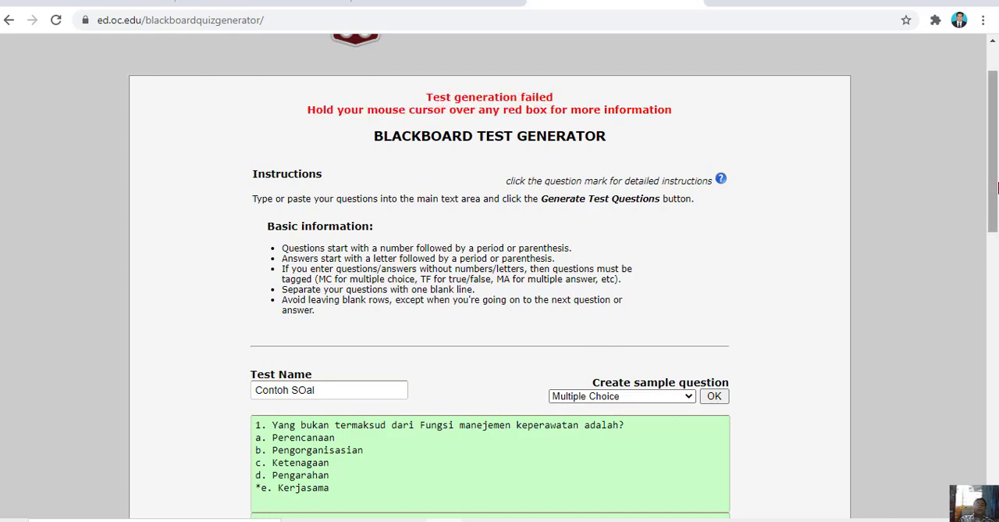
drag(998, 187, 989, 413)
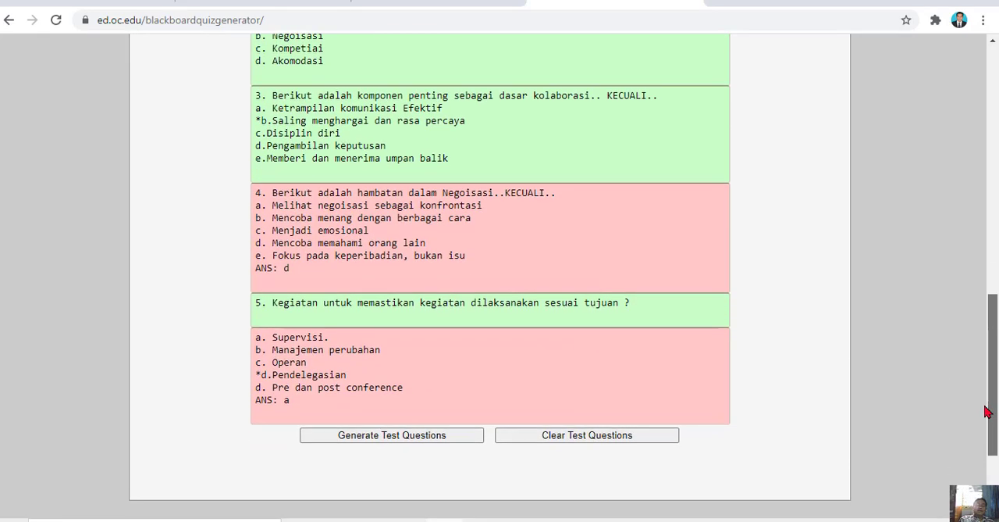
Delete the "ANS: d" line from question 4 and the "ANS: a" line from the answer box of question 5
click(414, 224)
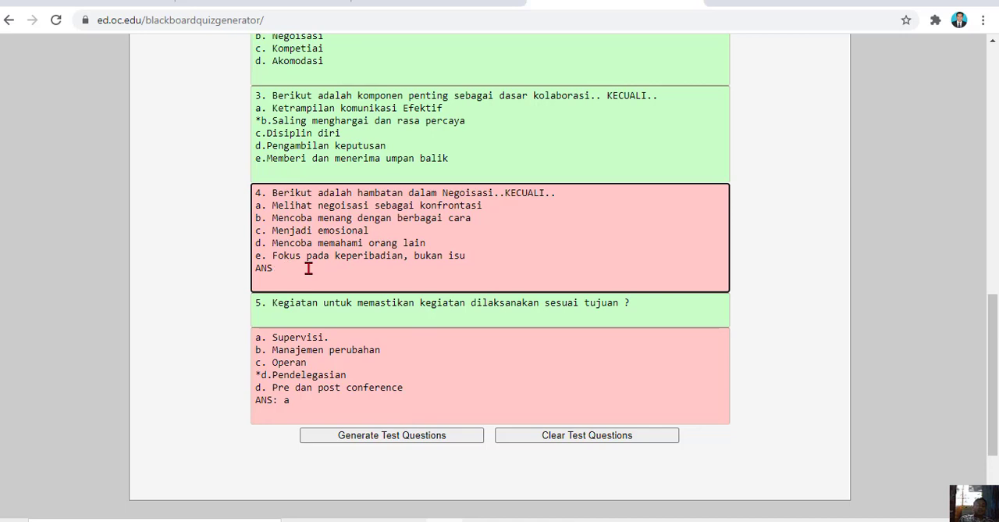
key(BackSpace)
key(BackSpace)
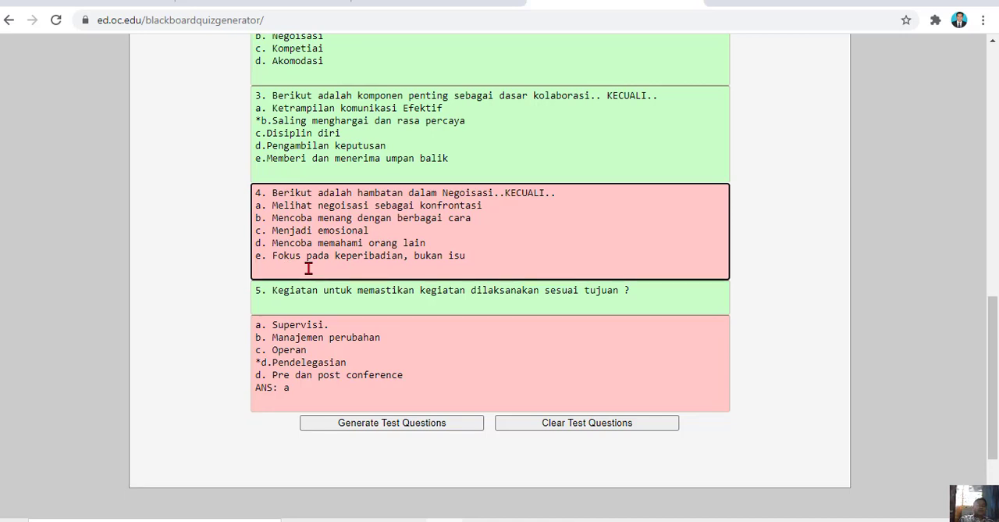
click(303, 394)
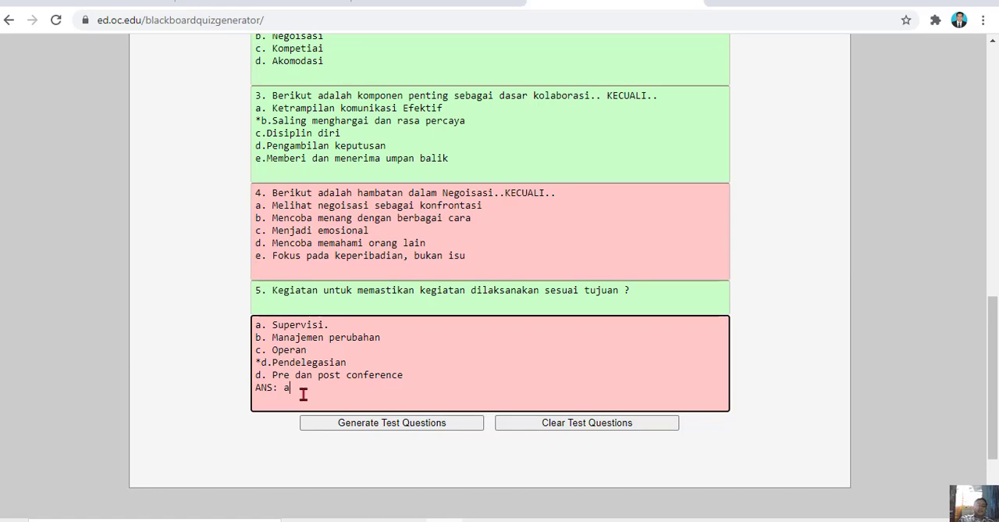
key(BackSpace)
key(BackSpace)
key(BackSpace)
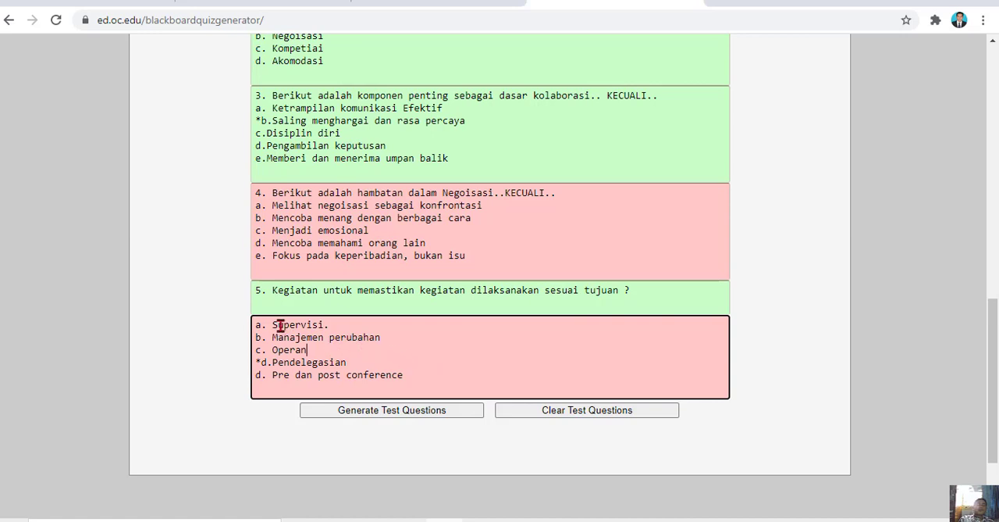
Mark option d, "Mencoba memahami orang lain", as question 4's correct answer with a preceding asterisk
click(259, 222)
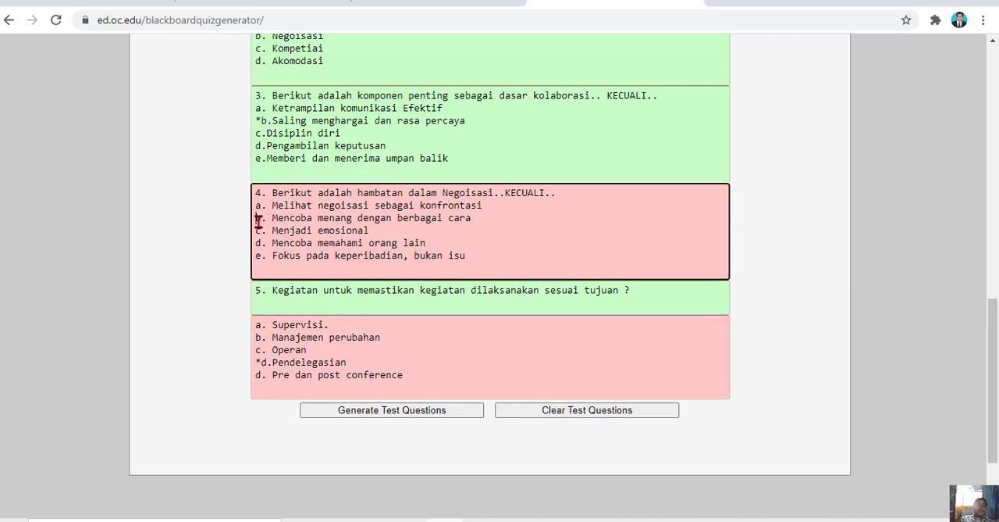
click(348, 292)
drag(349, 292, 260, 242)
click(260, 242)
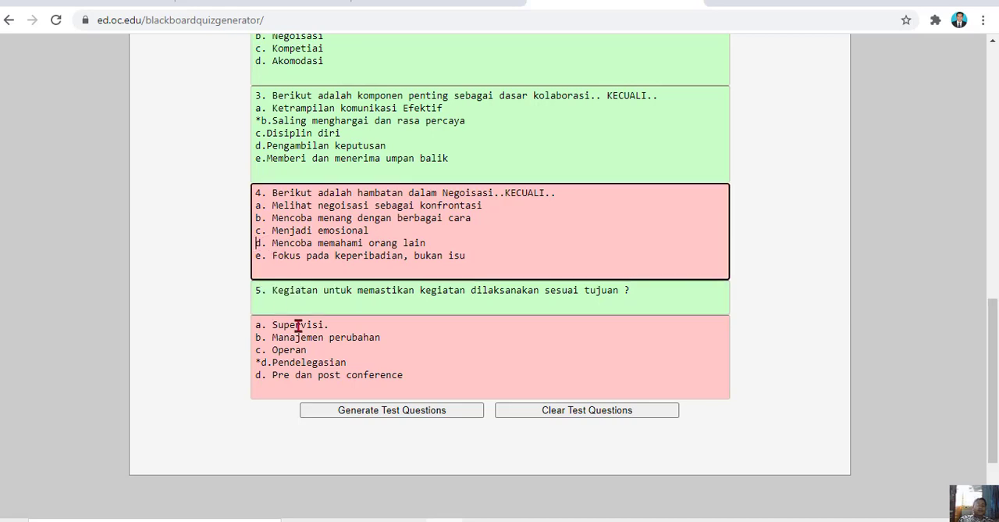
text(*)
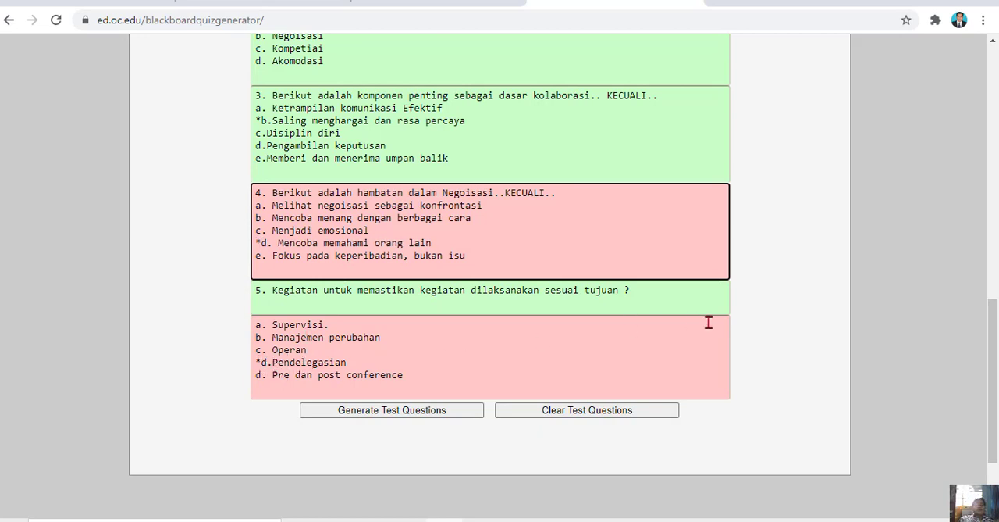
Generate the test questions again from the corrected boxes and read the generation status message
drag(993, 342, 983, 276)
scroll(981, 270, up, 3)
scroll(982, 263, down, 8)
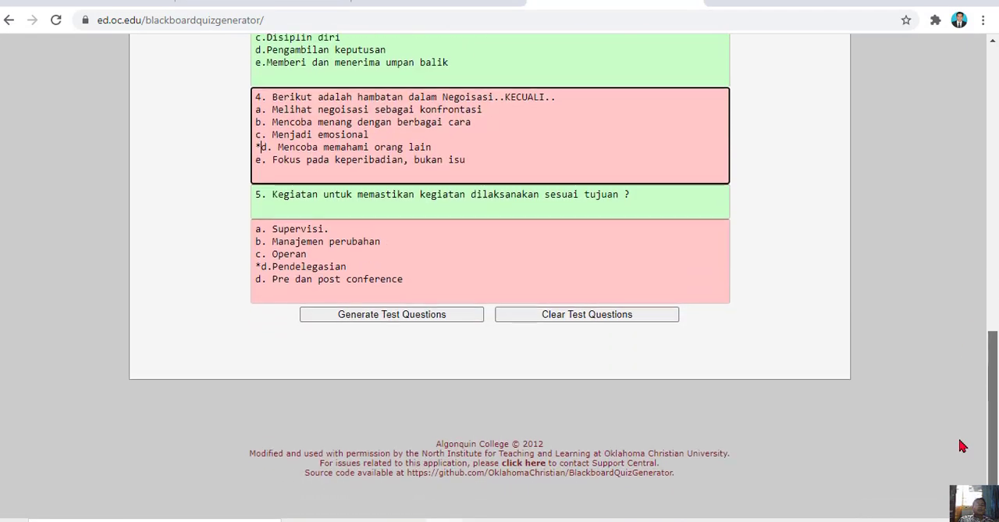
click(401, 316)
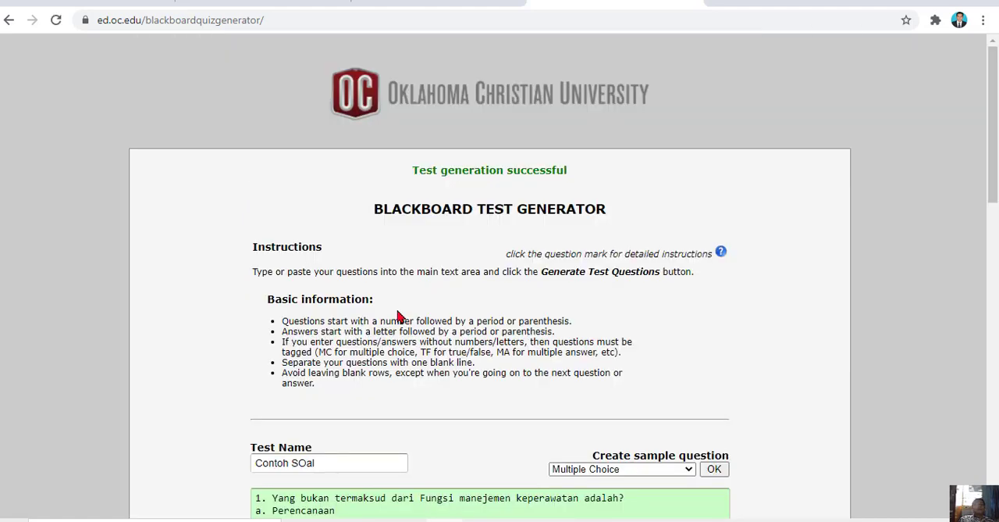
drag(415, 171, 610, 173)
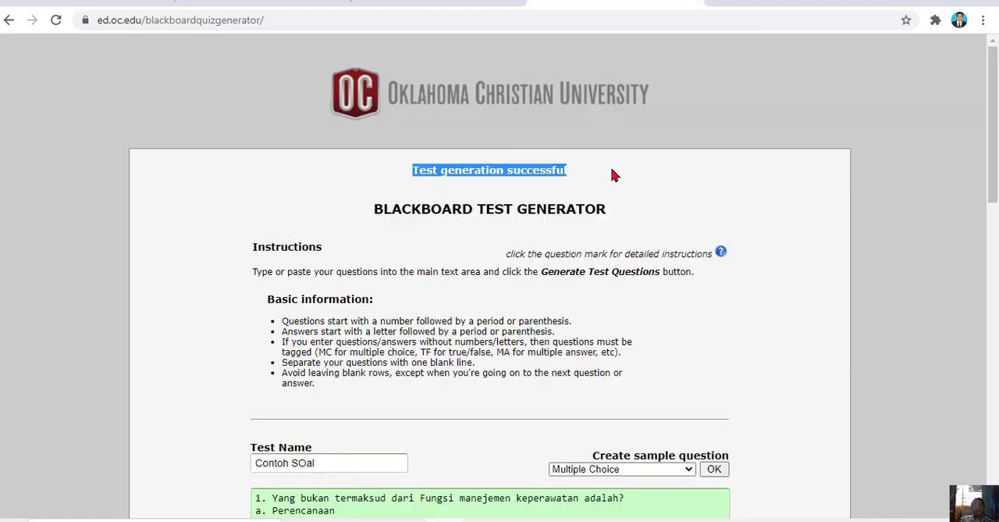
click(422, 182)
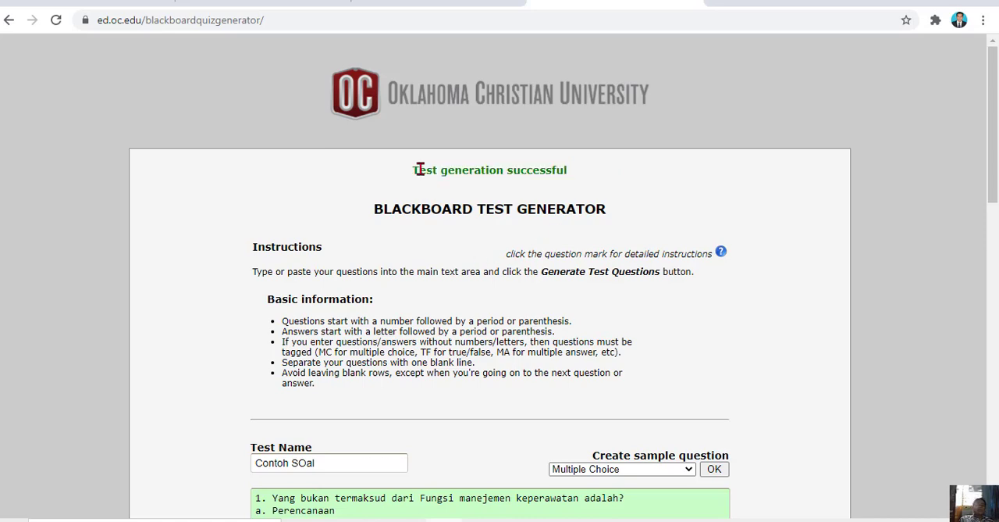
Examine all the generated question boxes and the download options below them
drag(994, 167, 984, 430)
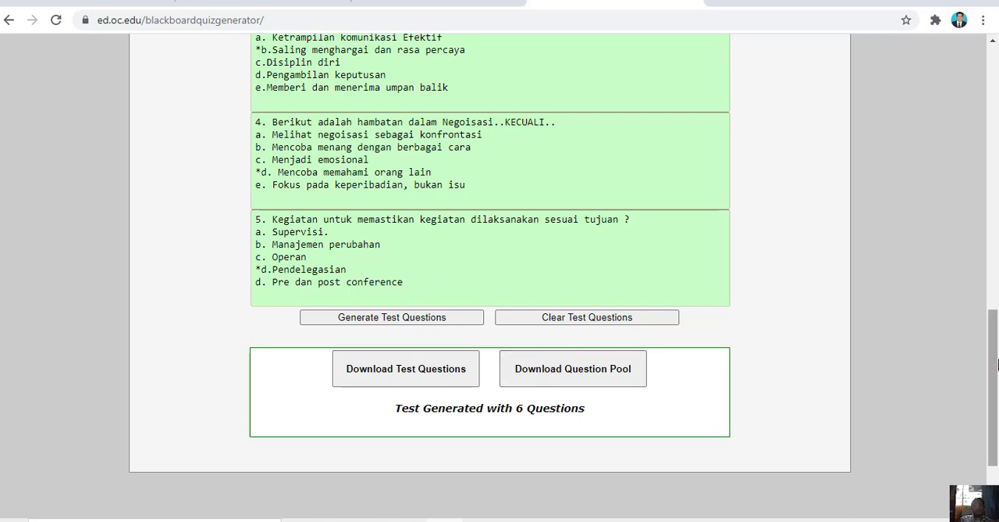
drag(997, 368, 997, 230)
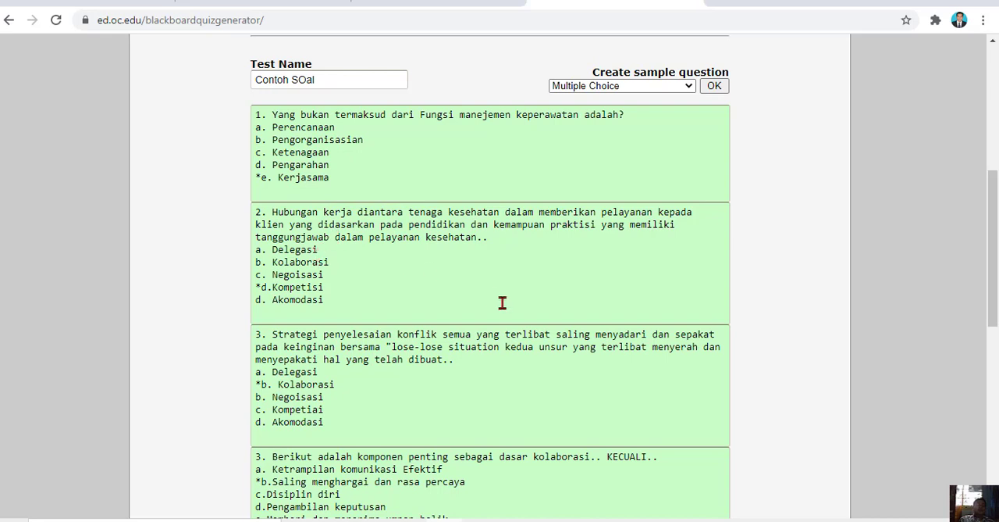
click(321, 250)
click(355, 256)
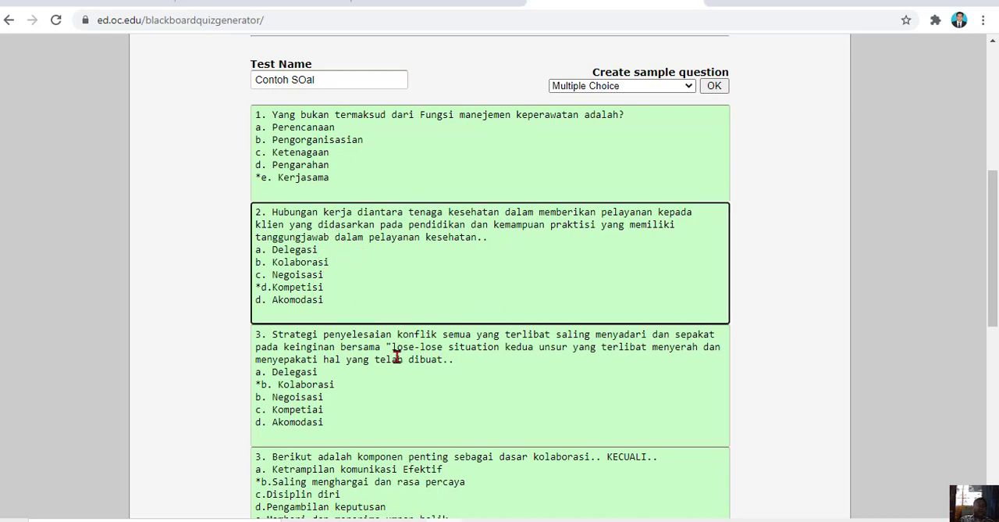
drag(992, 255, 974, 319)
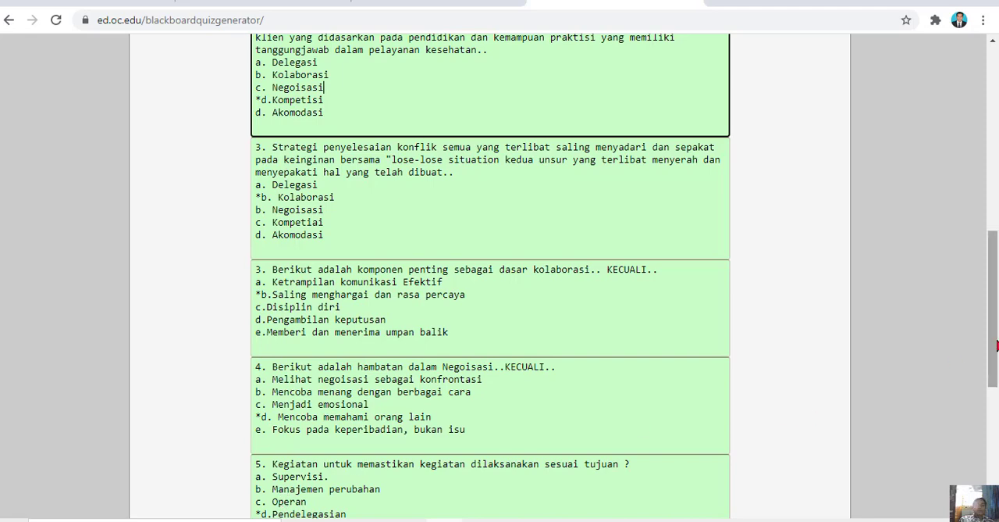
drag(993, 312, 992, 420)
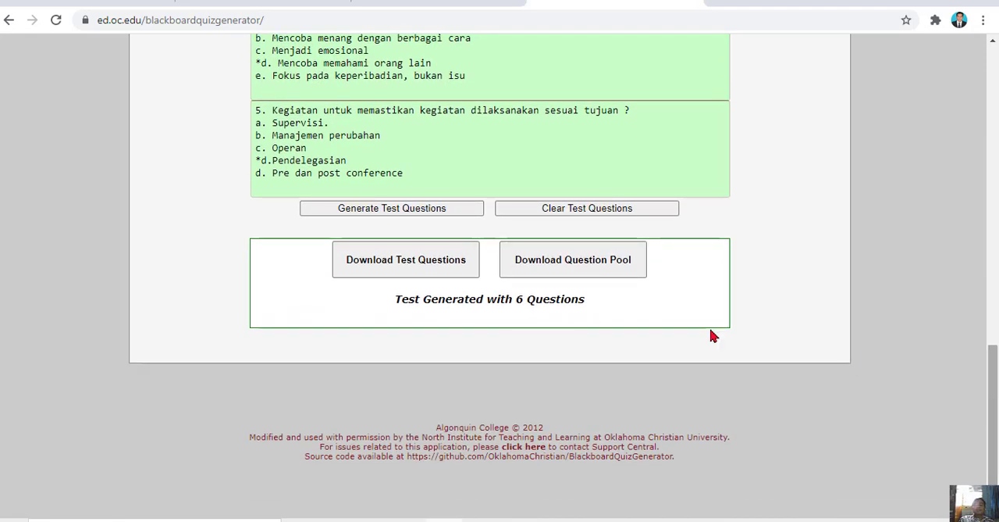
Download the question pool and locate the saved ContohSOal (1).zip archive in its Downloads folder
click(558, 266)
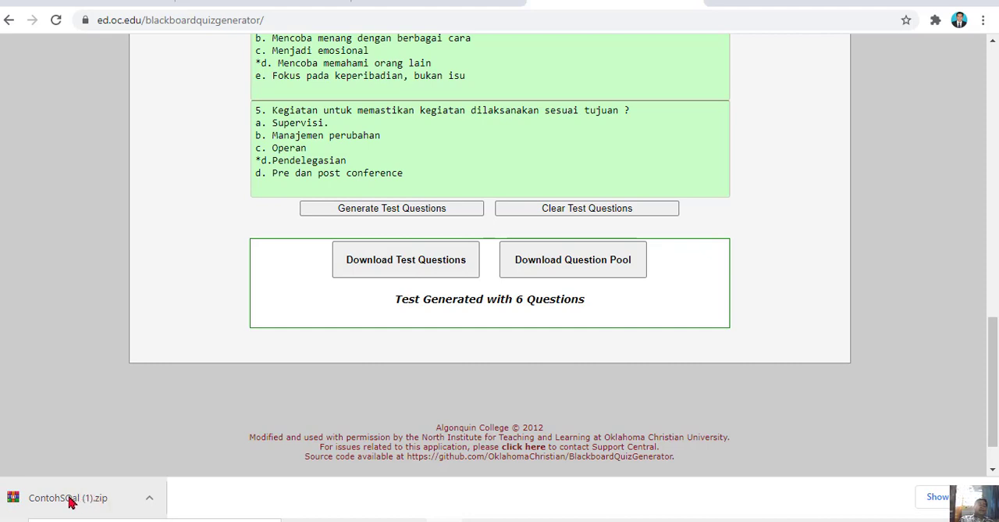
click(149, 500)
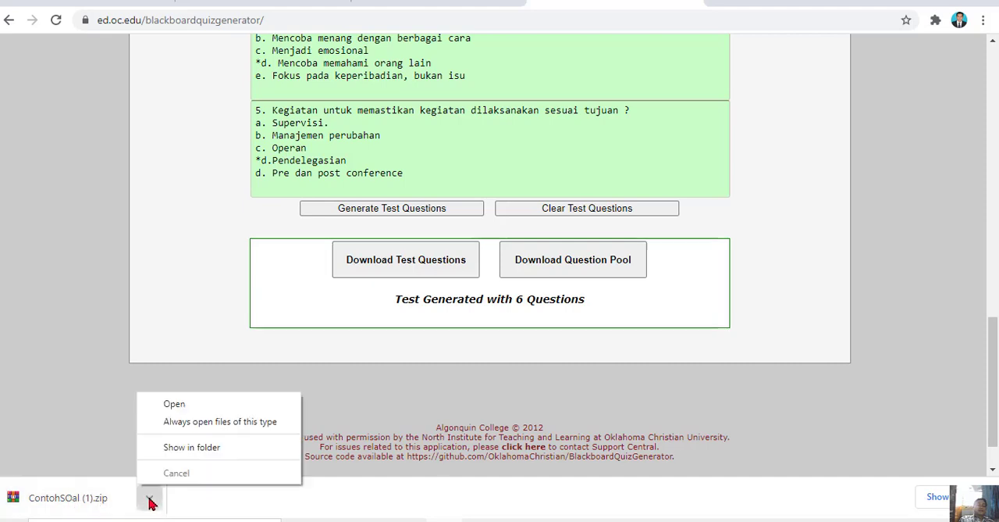
click(205, 452)
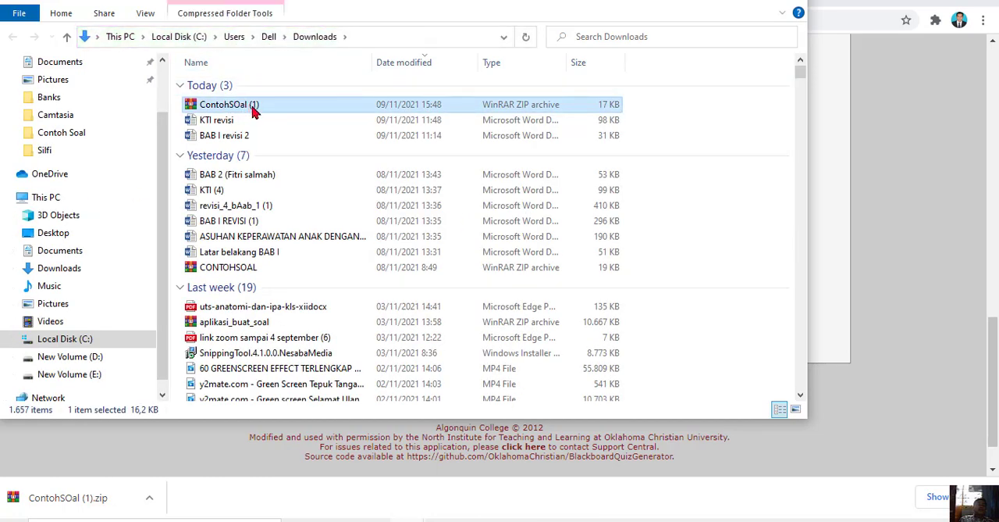
click(722, 2)
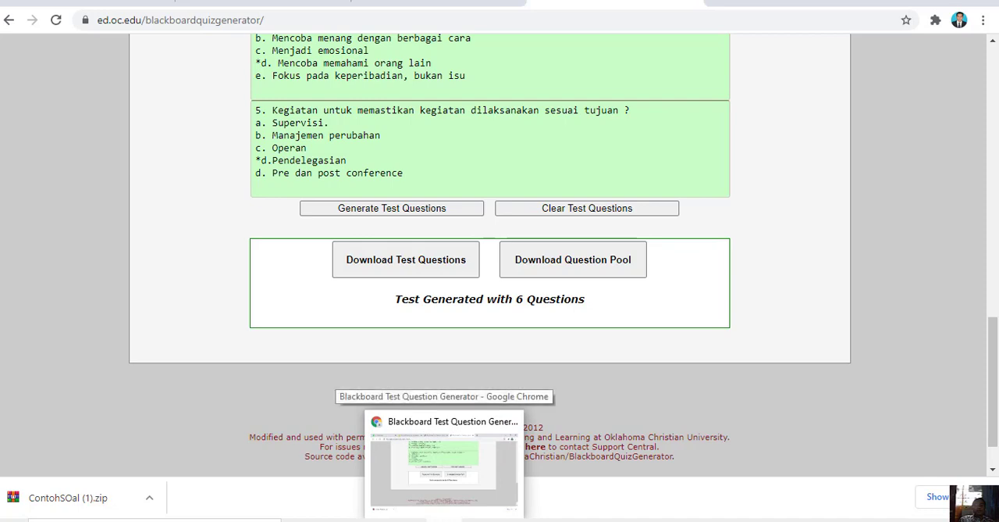
Switch to the HELTI course page Metodologi Keperawatan (II-2021) and turn on its editing mode
click(445, 520)
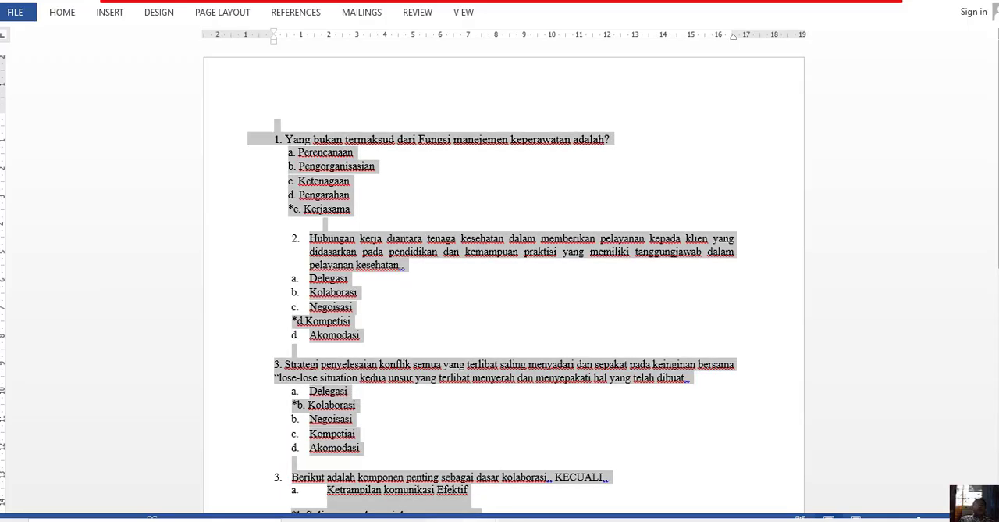
click(444, 520)
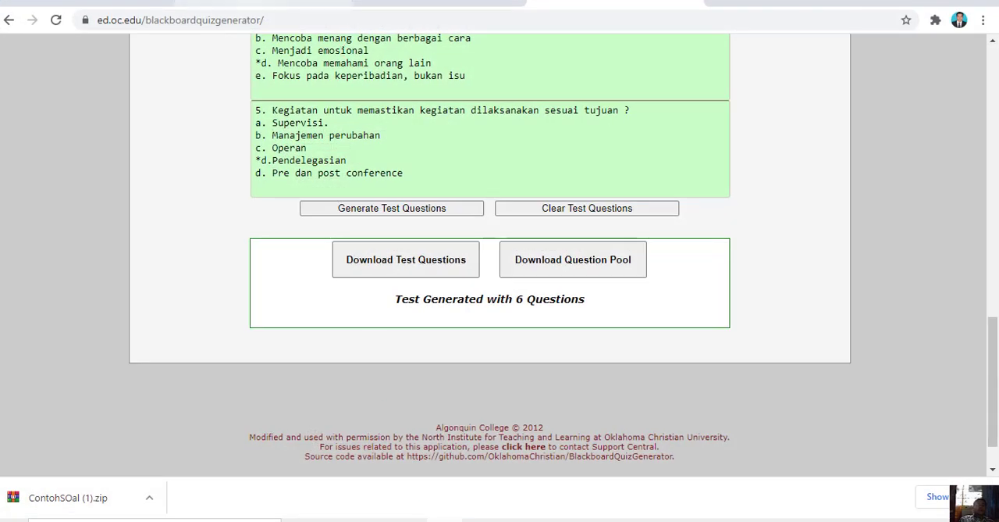
click(255, 3)
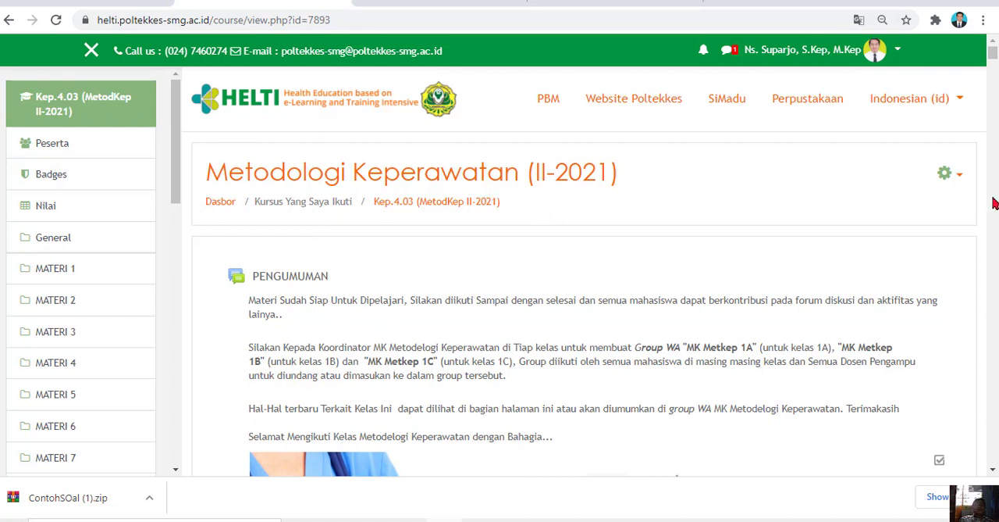
click(960, 176)
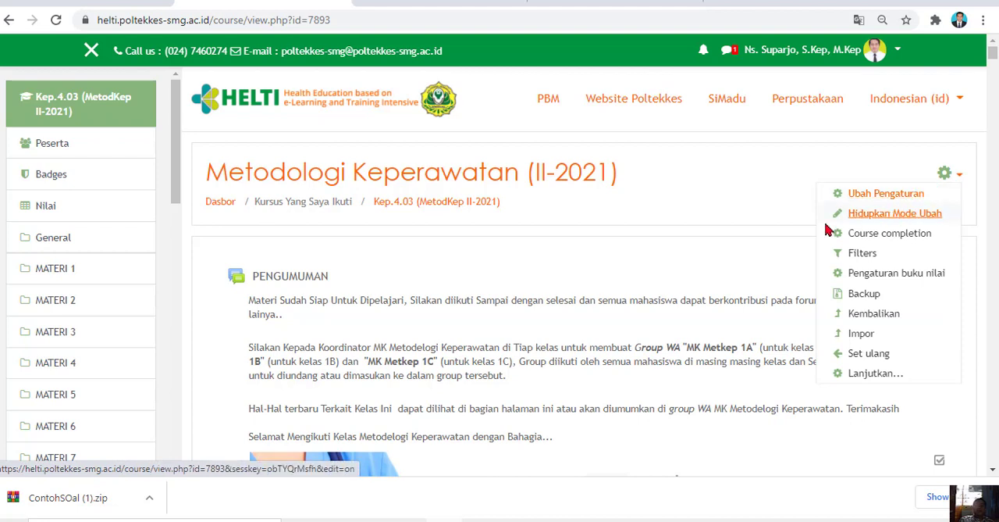
click(883, 221)
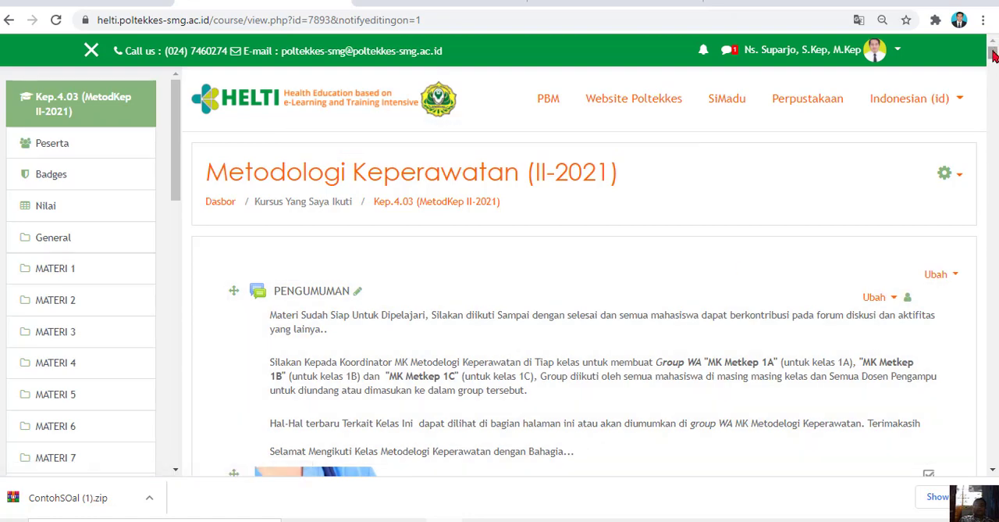
Add a new Kuis activity to the MATERI 1 section of the course
drag(993, 52, 993, 86)
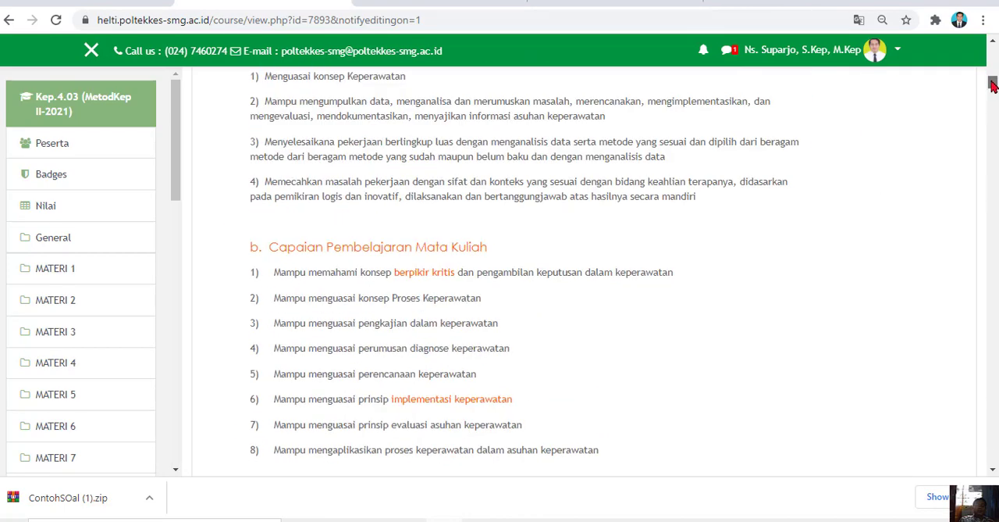
drag(993, 86, 993, 160)
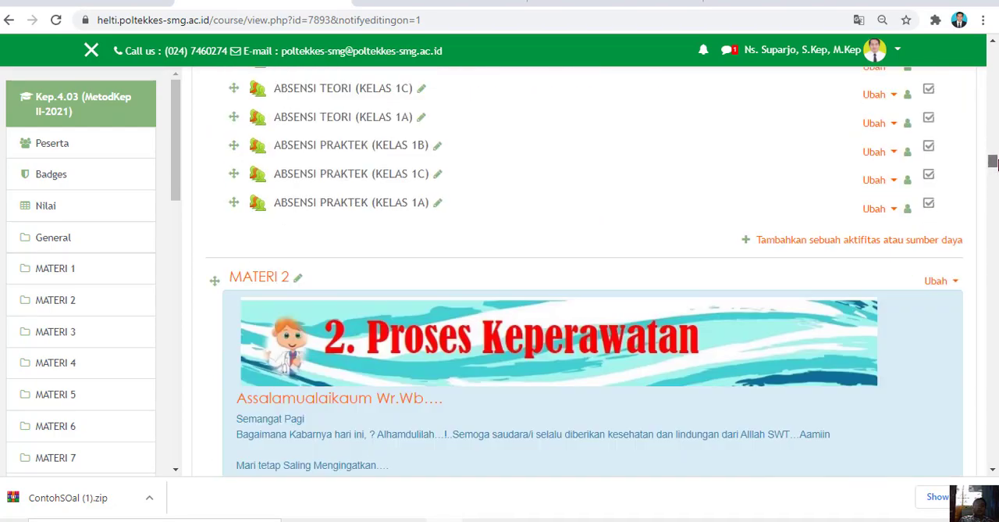
click(746, 243)
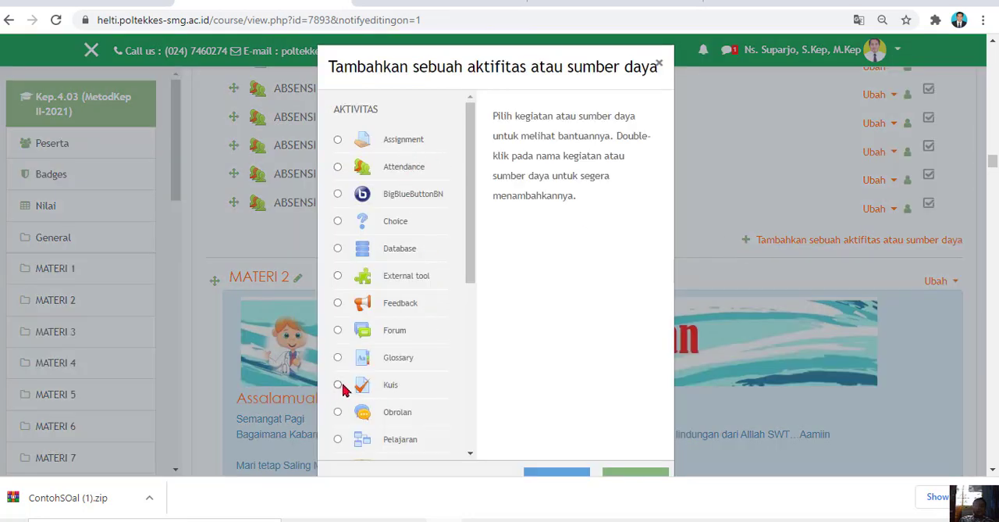
scroll(342, 385, up, 4)
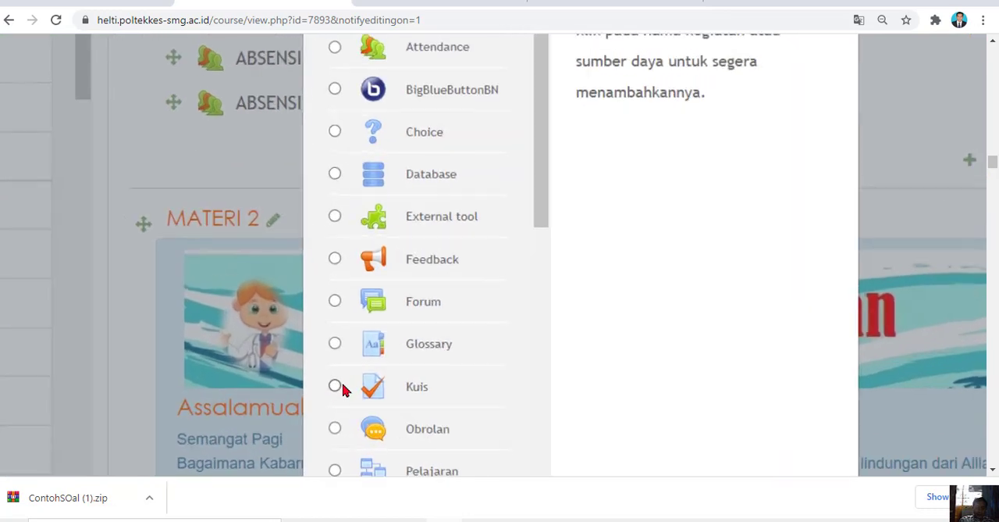
click(335, 386)
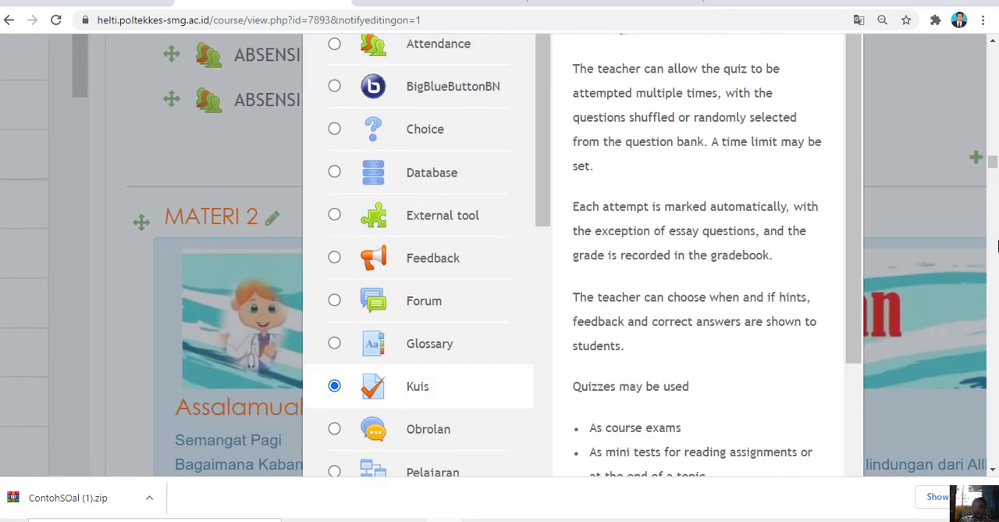
drag(993, 163, 990, 164)
click(683, 180)
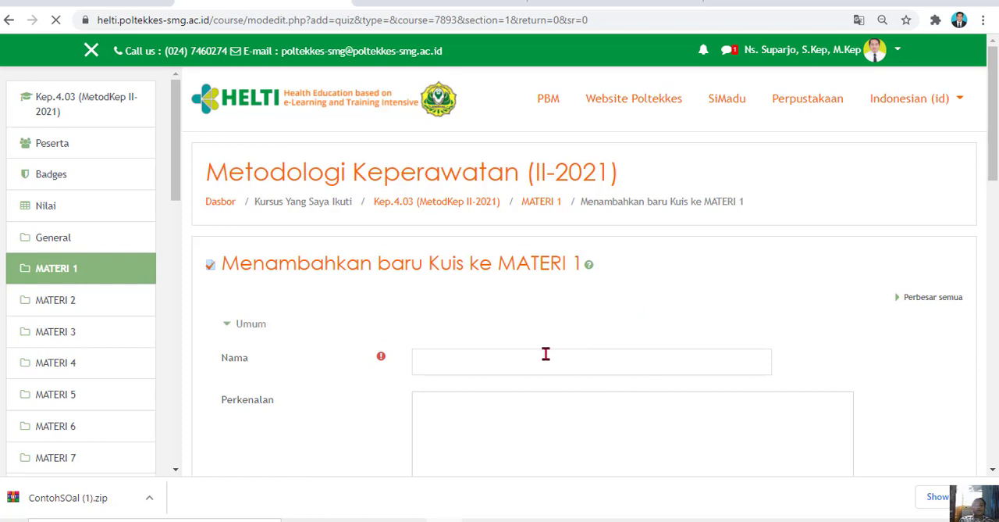
Name the new quiz "SOAL UAS TES", leaving its introduction empty and its description hidden on the course page
click(502, 361)
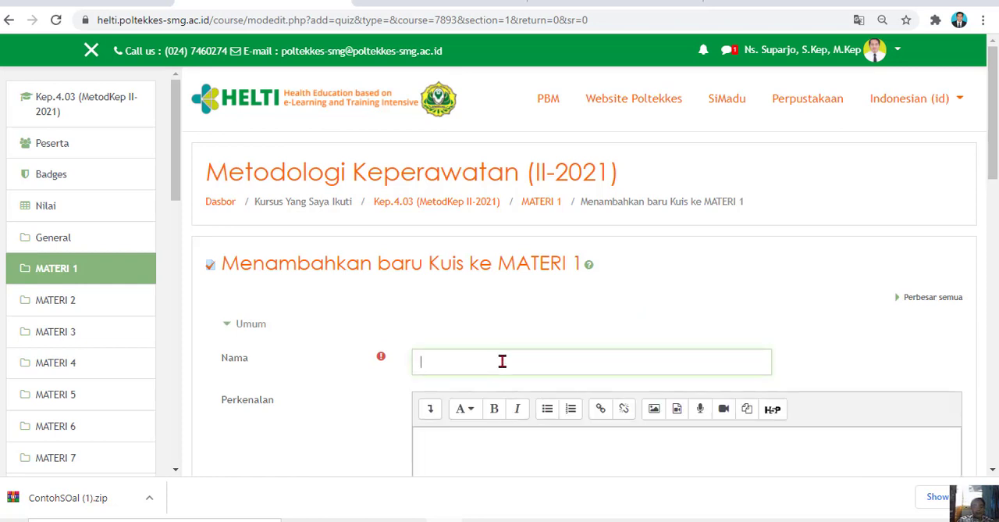
text(SOAL UAS)
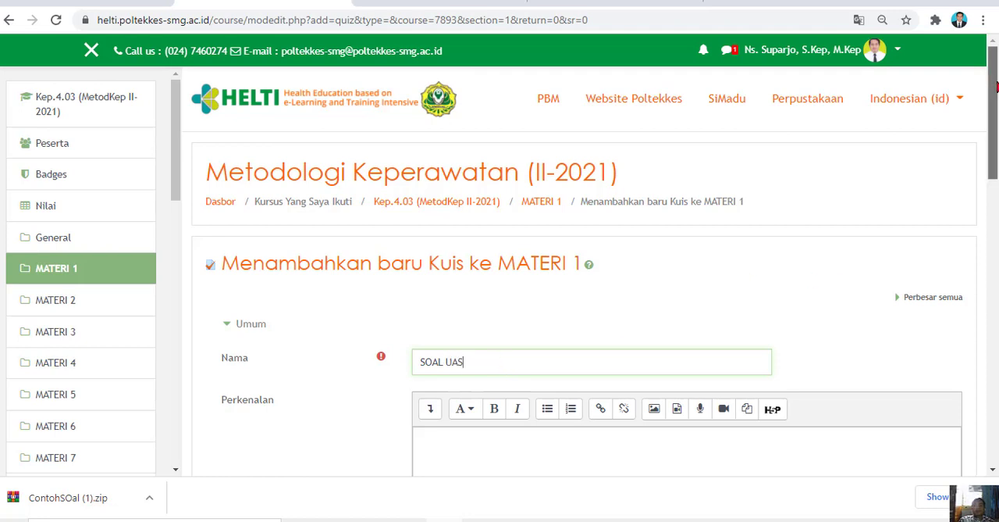
drag(997, 81, 997, 104)
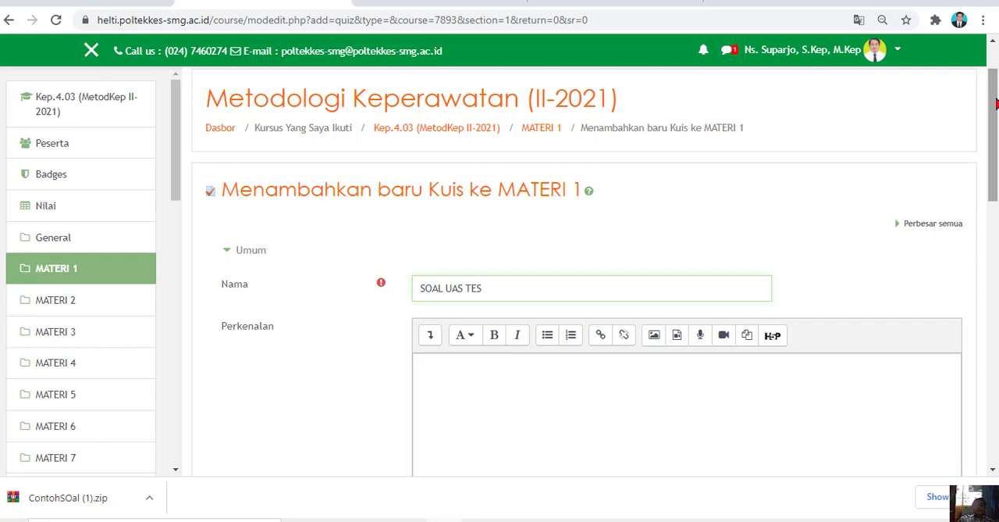
drag(996, 104, 995, 120)
click(461, 310)
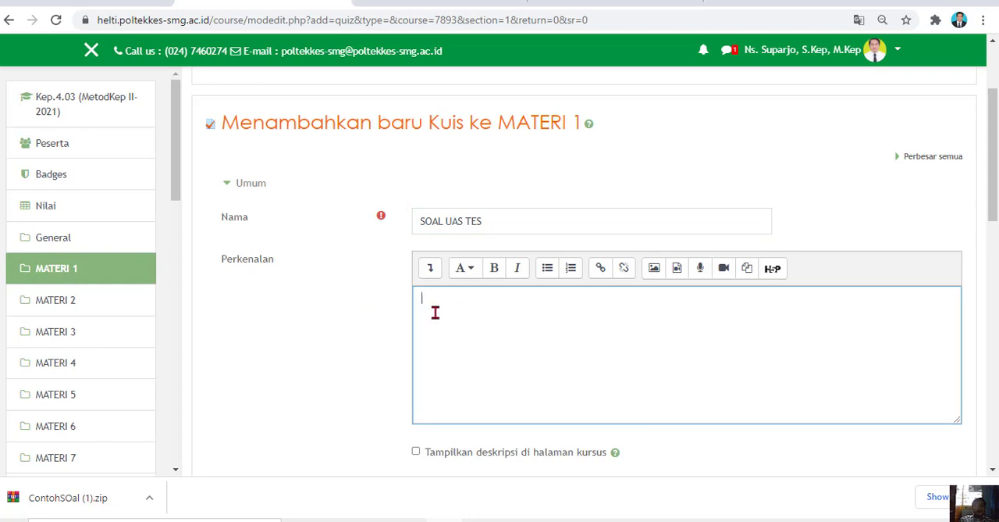
click(416, 453)
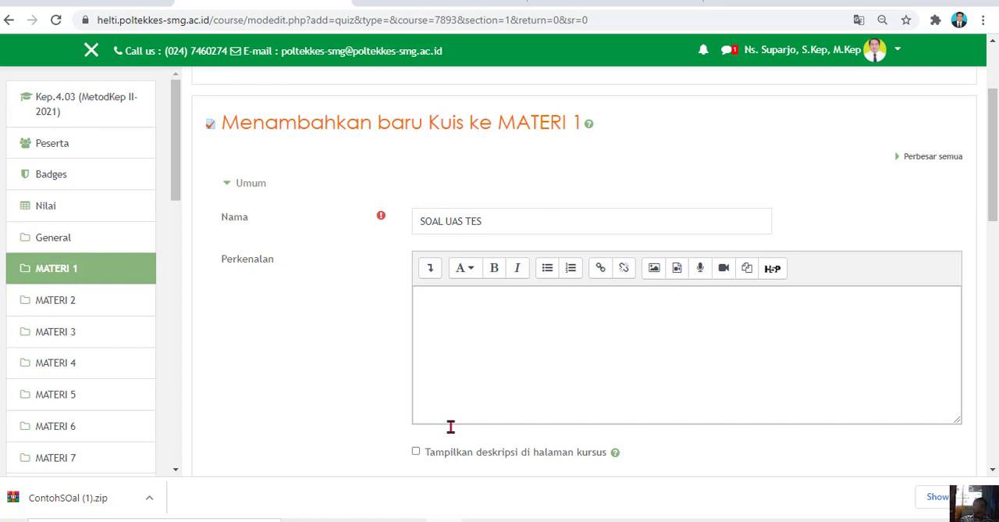
Try enabling the quiz's start time, end time and time limit in the Timing settings, and disable all three again
scroll(193, 113, down, 4)
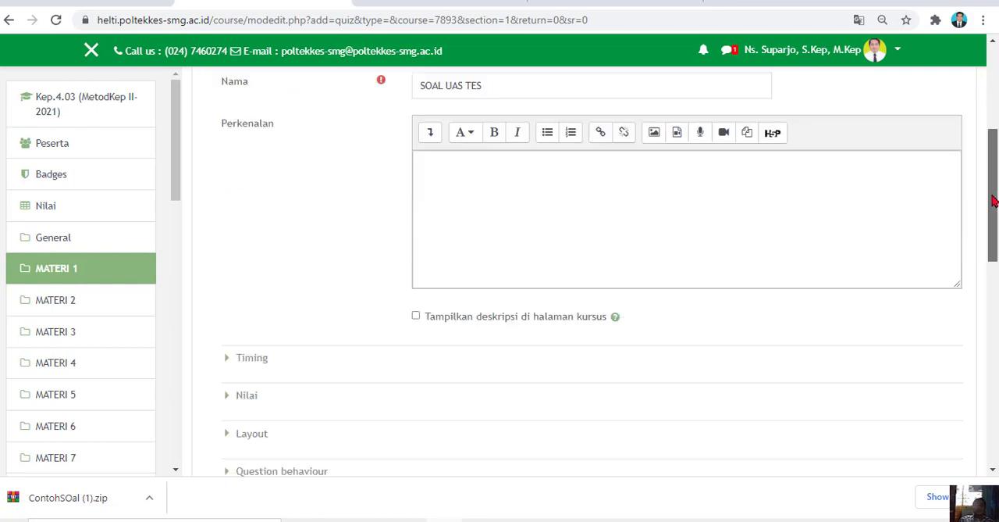
click(236, 185)
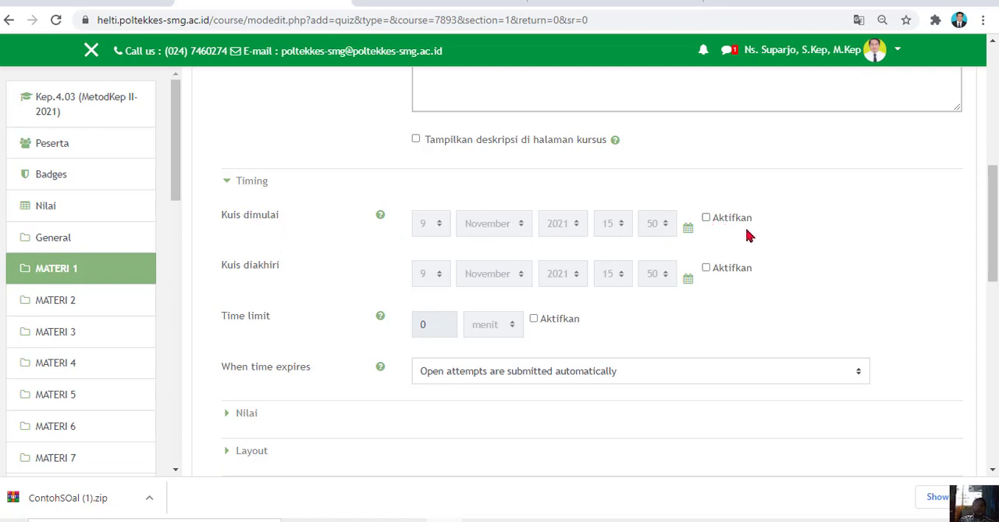
click(708, 220)
click(707, 266)
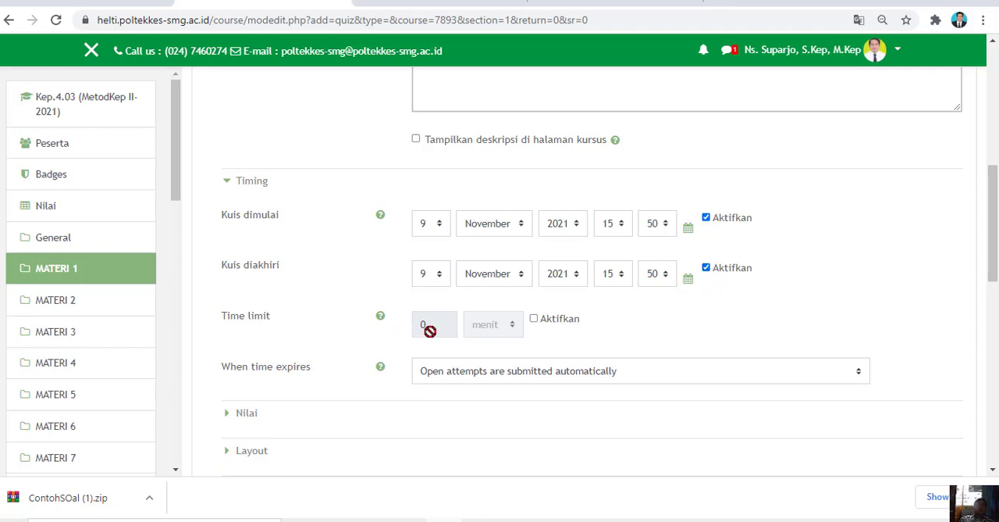
click(534, 320)
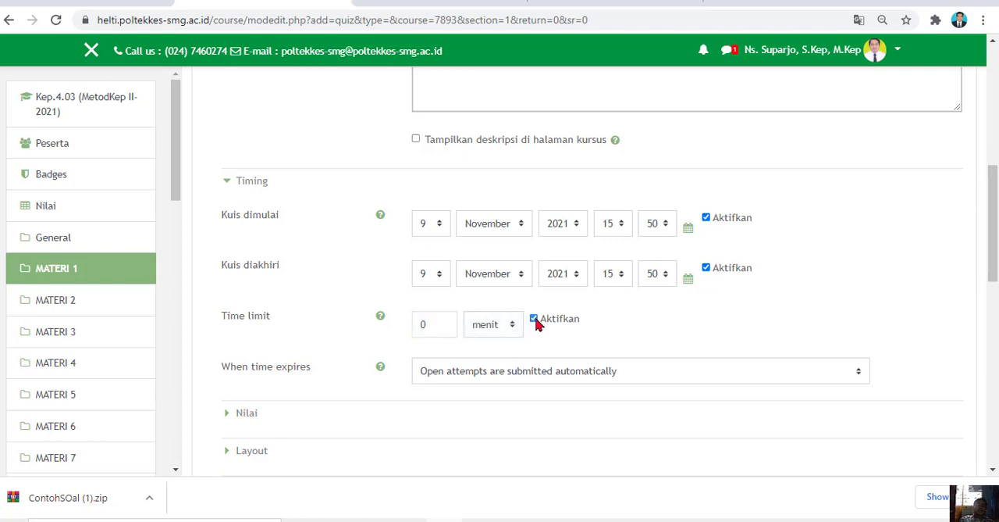
click(534, 319)
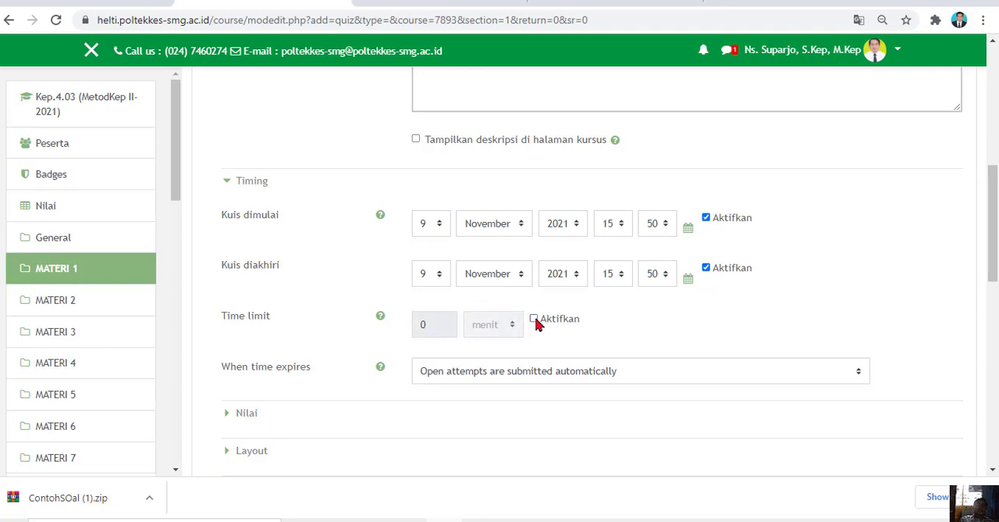
click(707, 269)
click(708, 219)
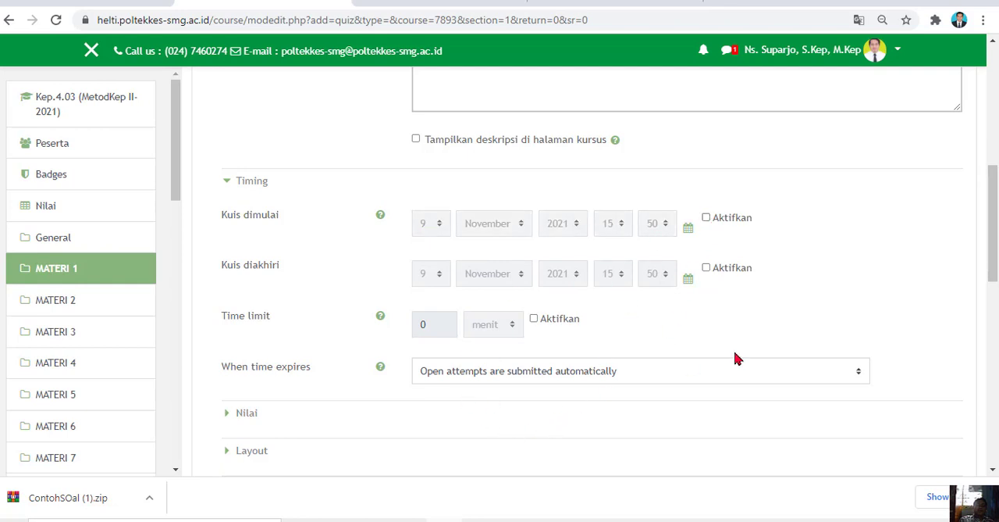
Keep "Open attempts are submitted automatically" for time expiry and set the layout's new page to "Every question"
drag(988, 216, 986, 253)
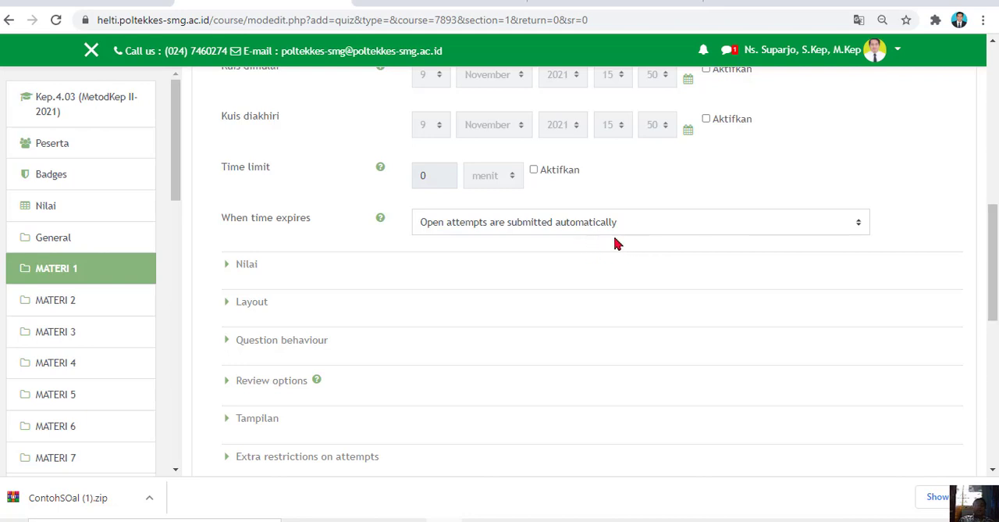
click(863, 226)
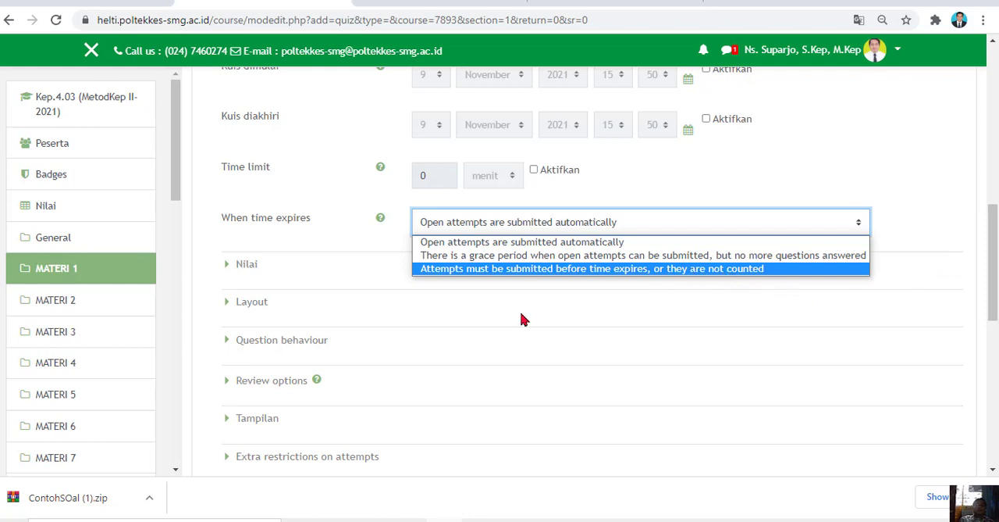
click(225, 306)
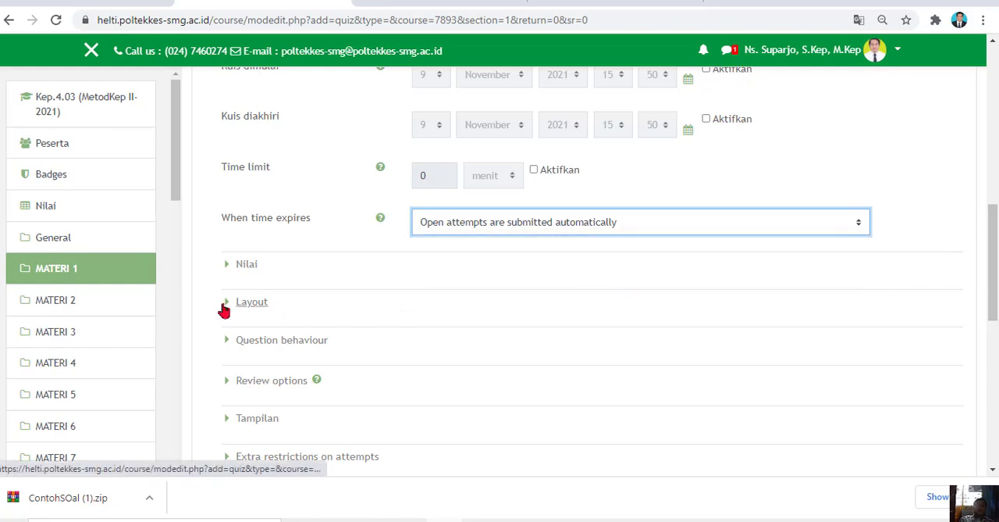
click(225, 306)
click(575, 350)
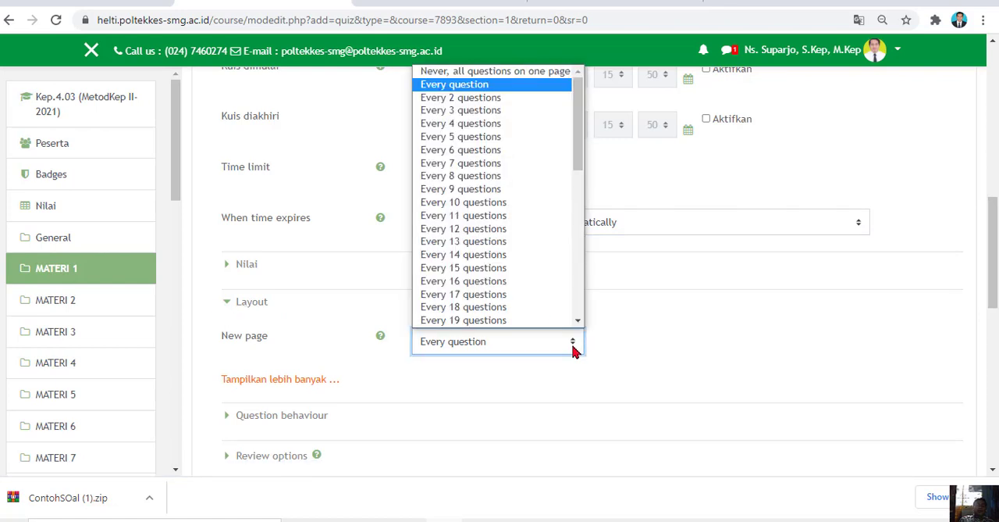
click(459, 86)
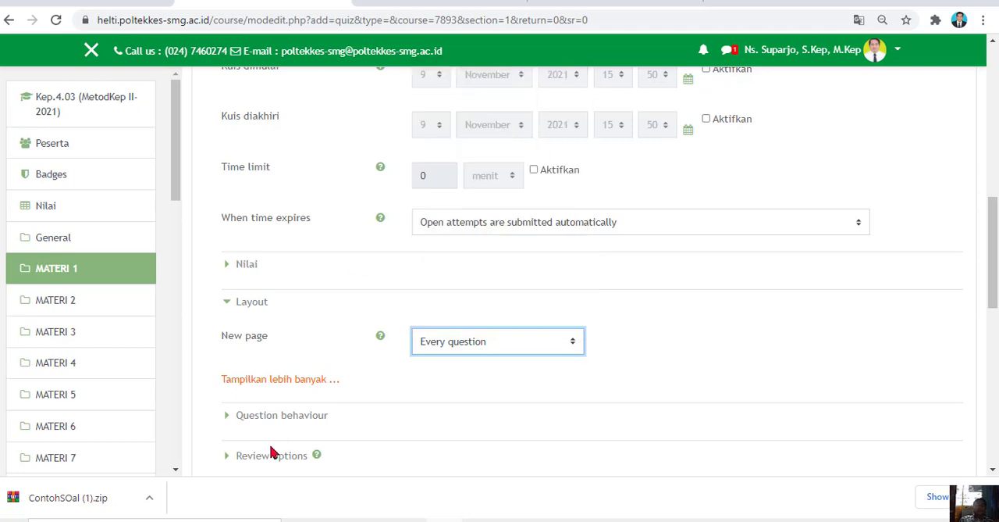
Keep shuffling within questions set to "Ya" in the question behaviour settings and expand the review options
click(238, 415)
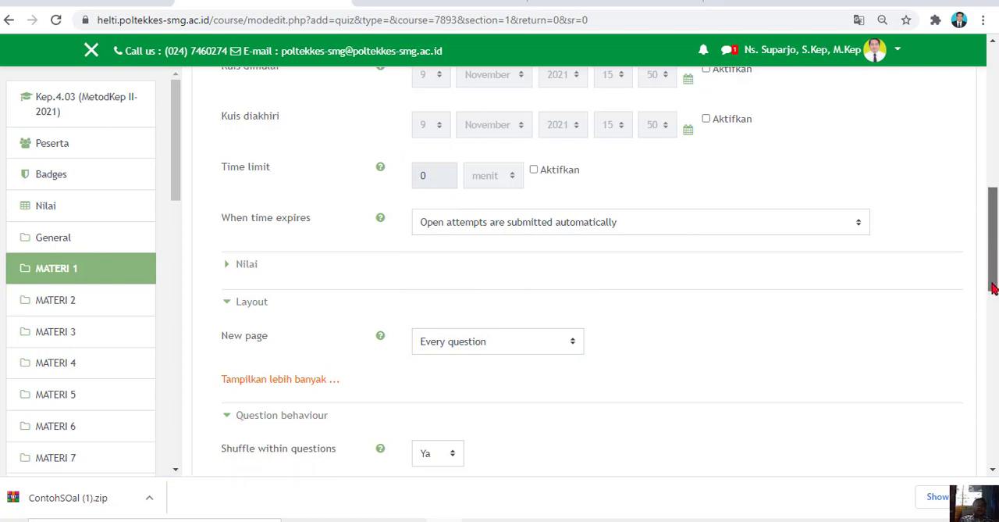
drag(991, 257, 992, 310)
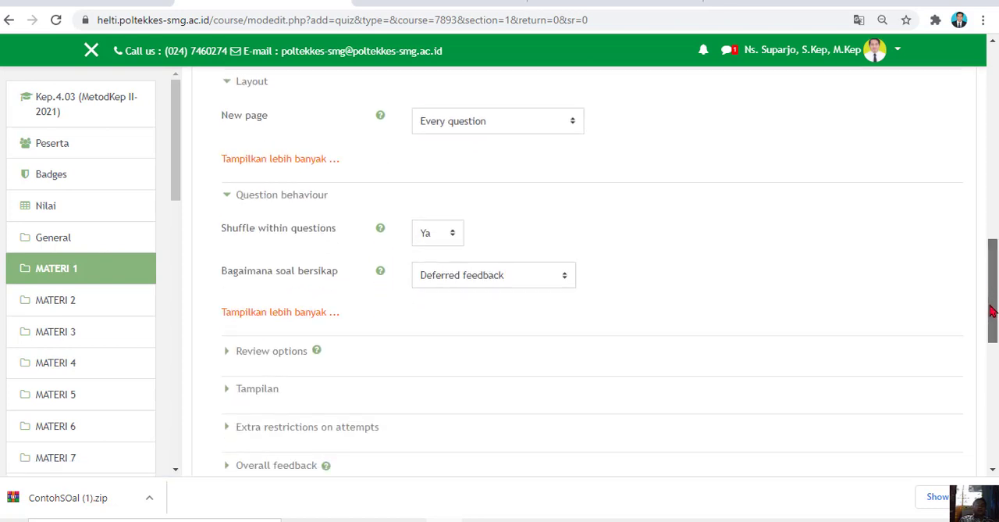
click(455, 239)
click(442, 265)
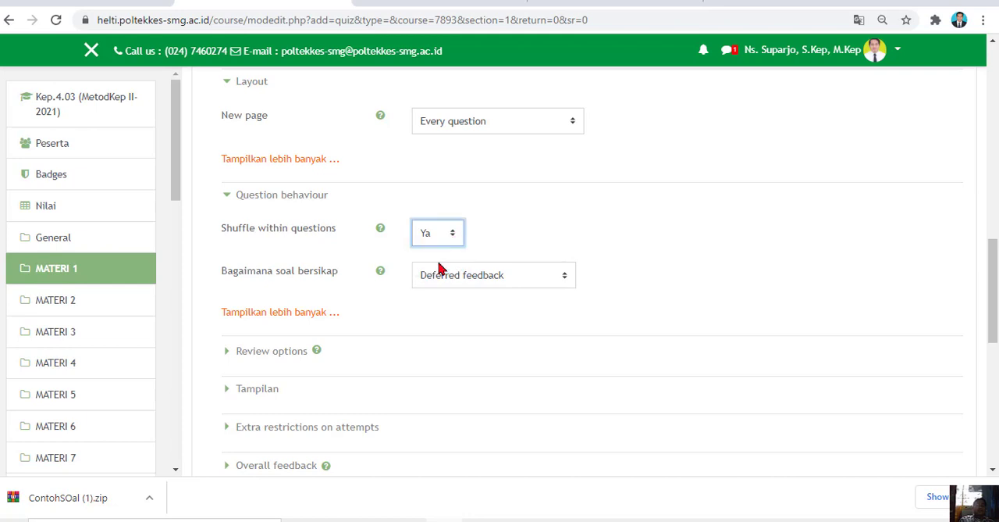
click(237, 353)
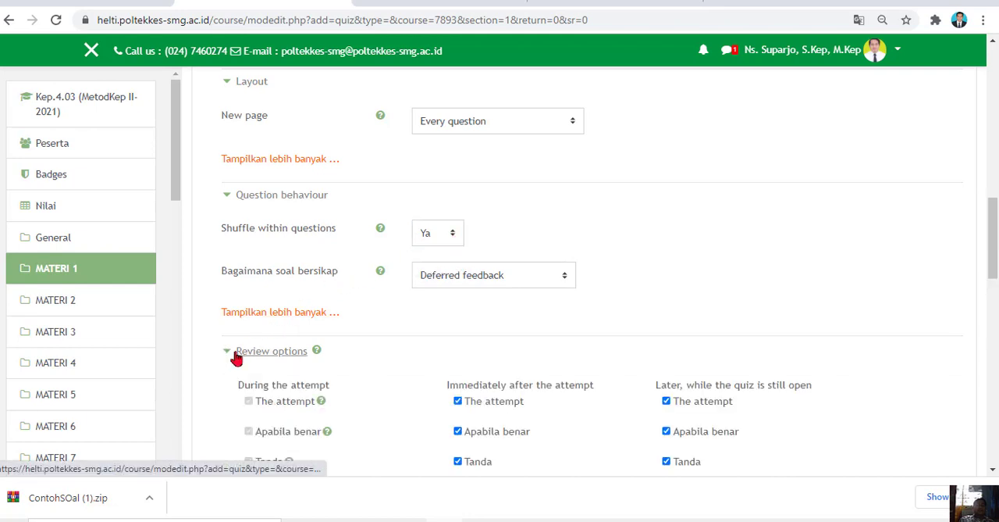
In the review options, clear "The attempt" for immediately after the attempt and while the quiz is still open, plus immediate "Overall feedback"
drag(982, 266, 980, 272)
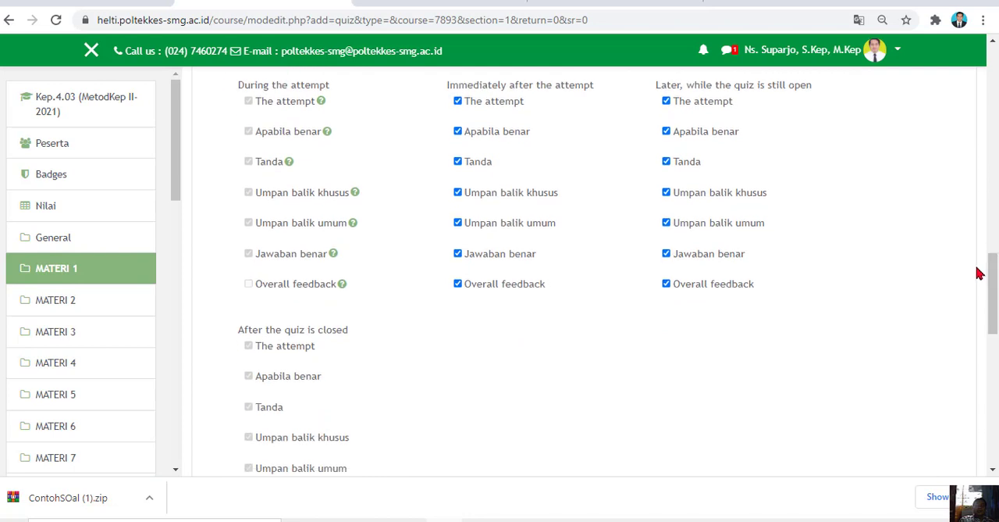
click(471, 104)
click(683, 105)
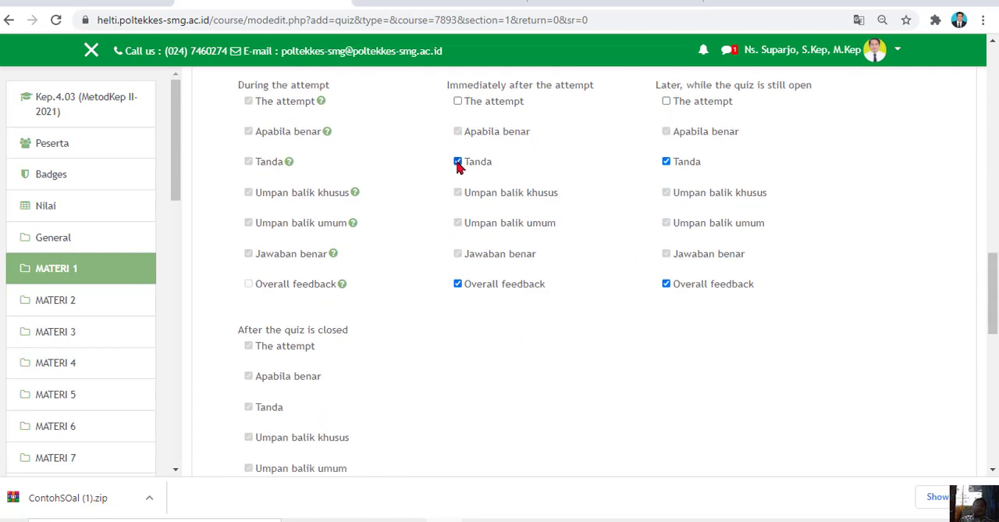
click(475, 289)
Leave "Require password" empty in the extra restrictions on attempts, then save the quiz and return to the course
scroll(995, 301, down, 1)
drag(995, 300, 993, 347)
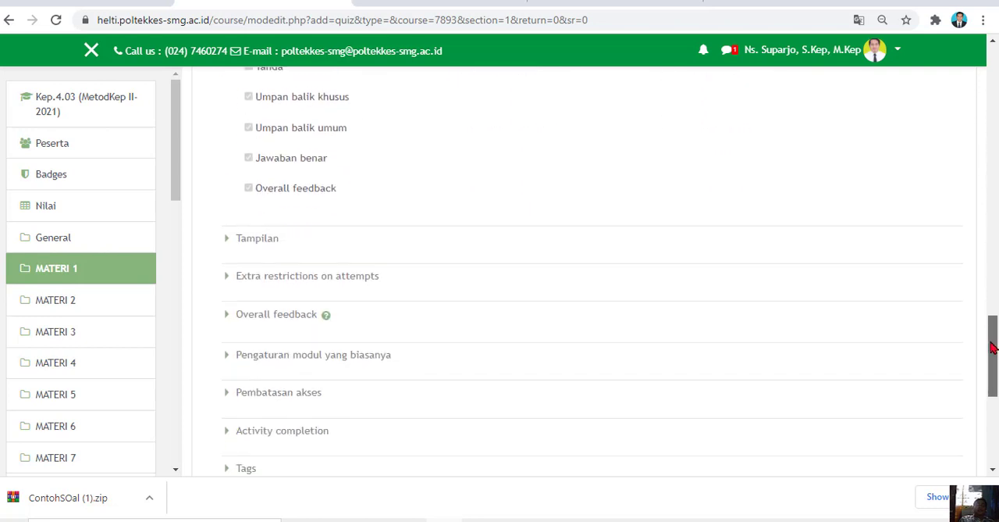
click(232, 279)
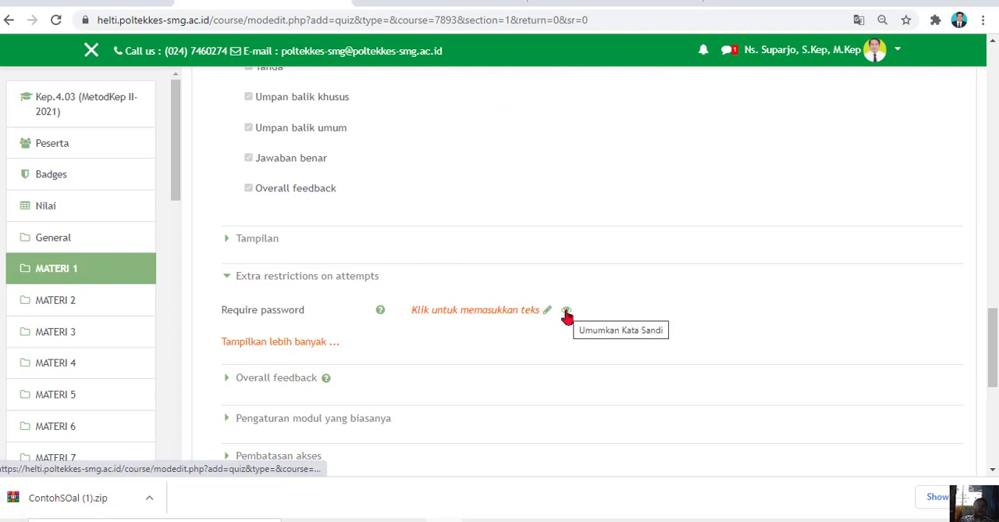
click(502, 311)
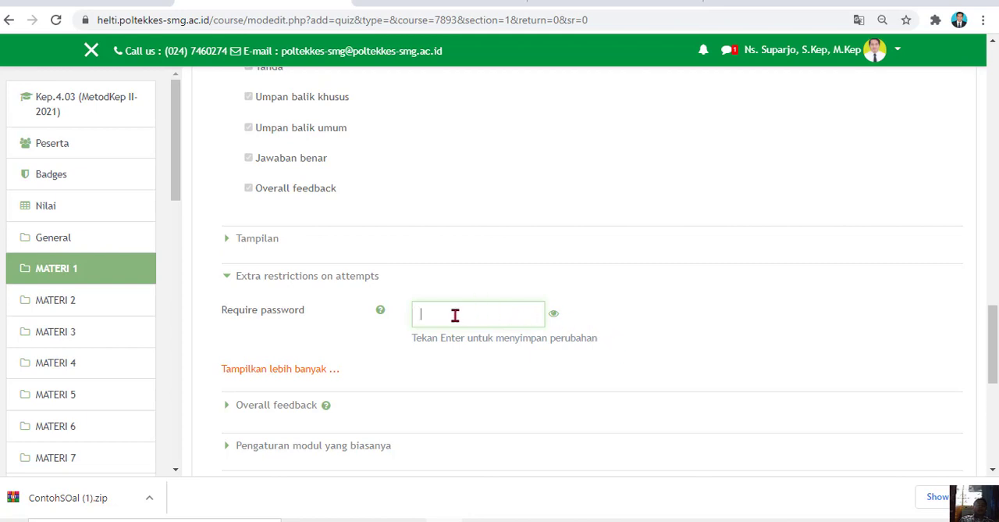
drag(996, 335, 997, 361)
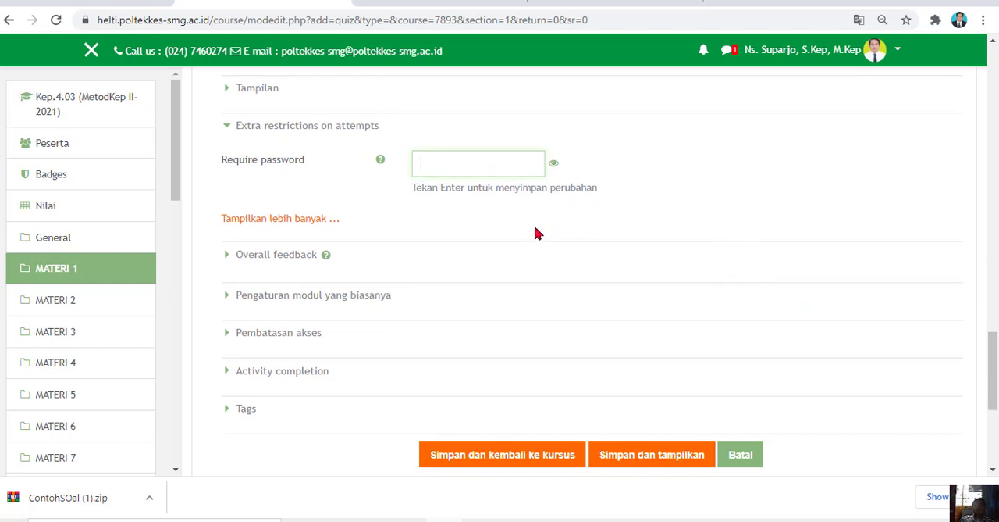
click(506, 466)
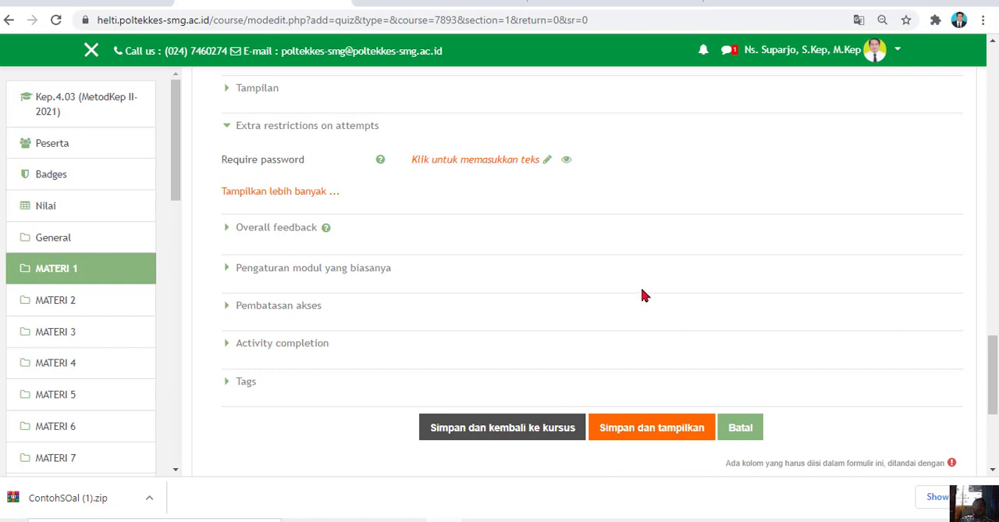
click(529, 435)
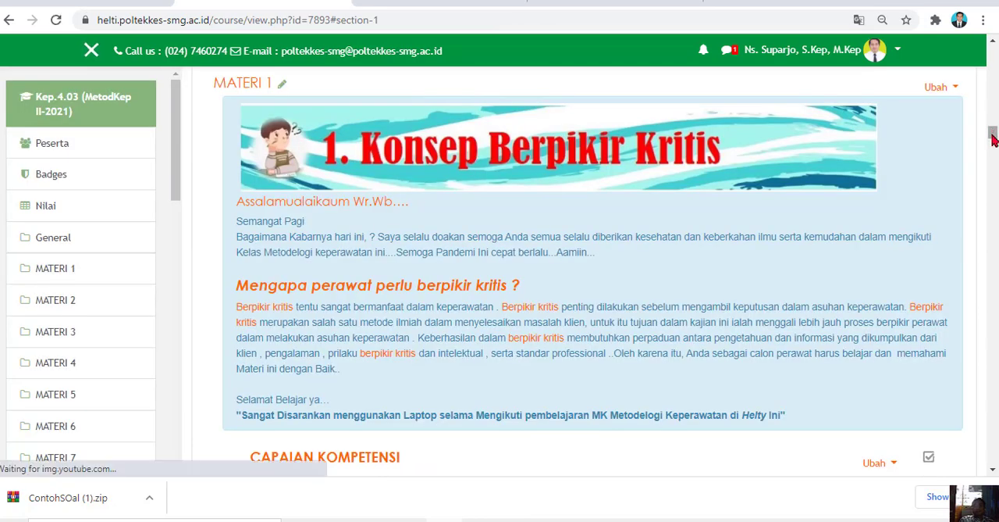
In the question editor of the SOAL UAS TES quiz, enable "Kocok pertanyaan" and save a maximum grade of 100,00
drag(993, 131, 994, 168)
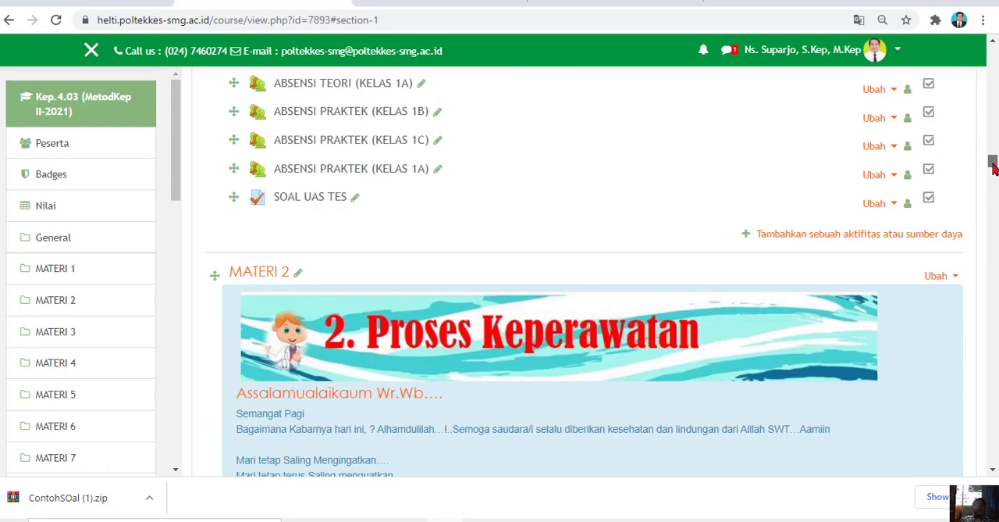
click(334, 205)
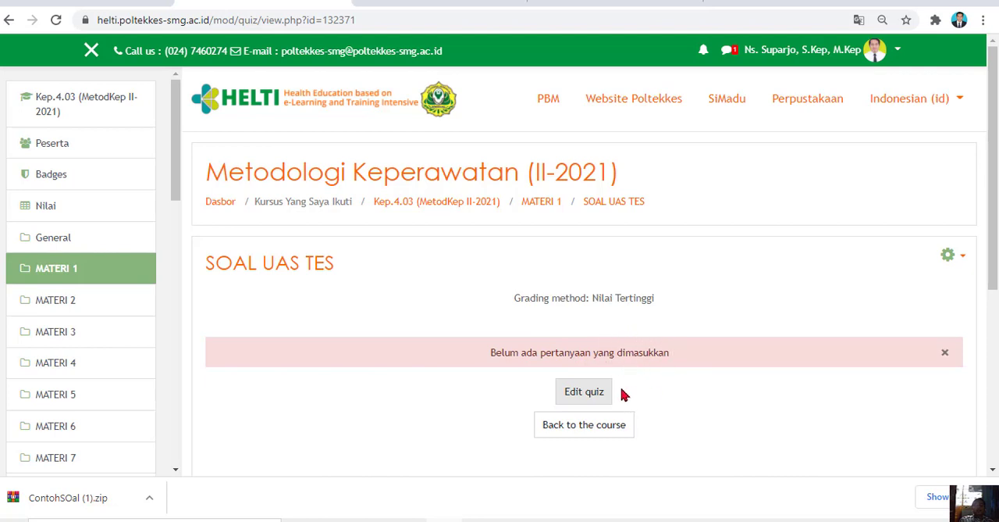
click(589, 393)
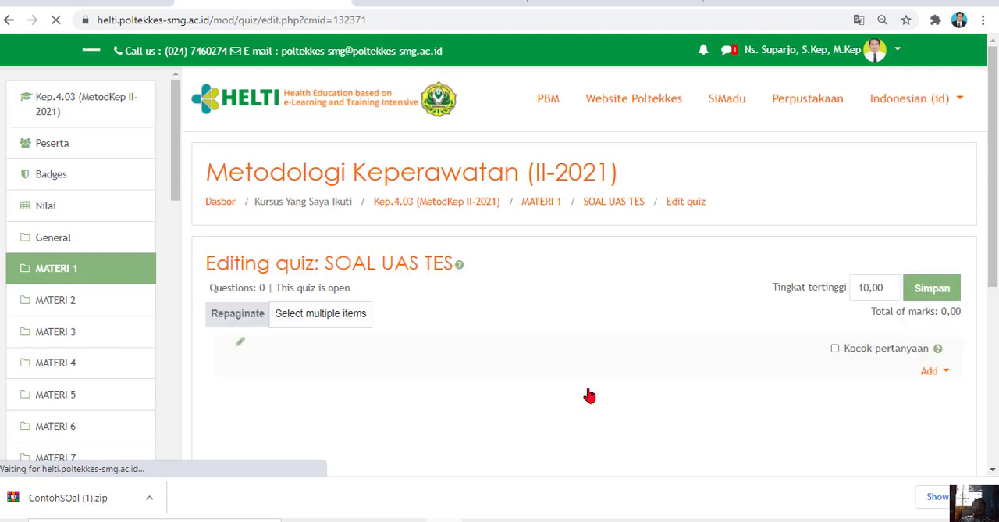
click(835, 349)
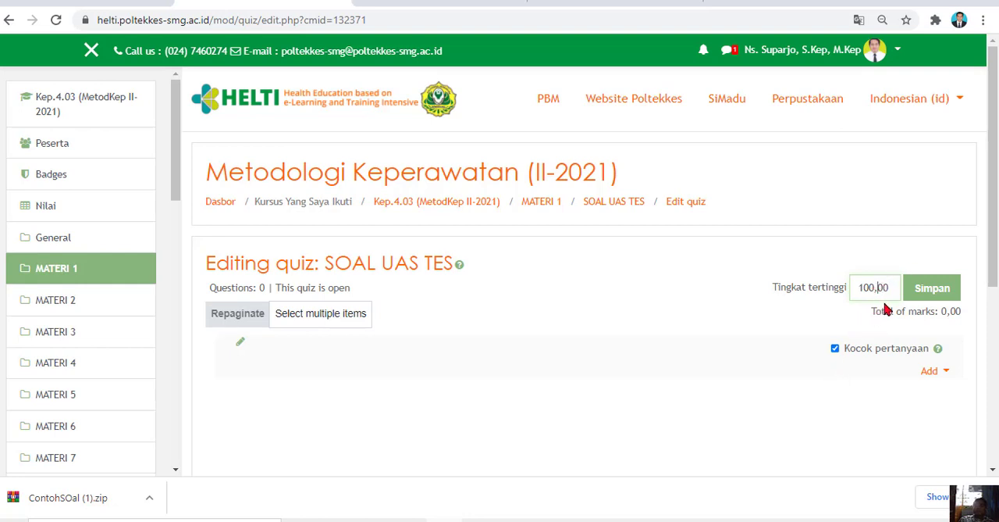
click(933, 296)
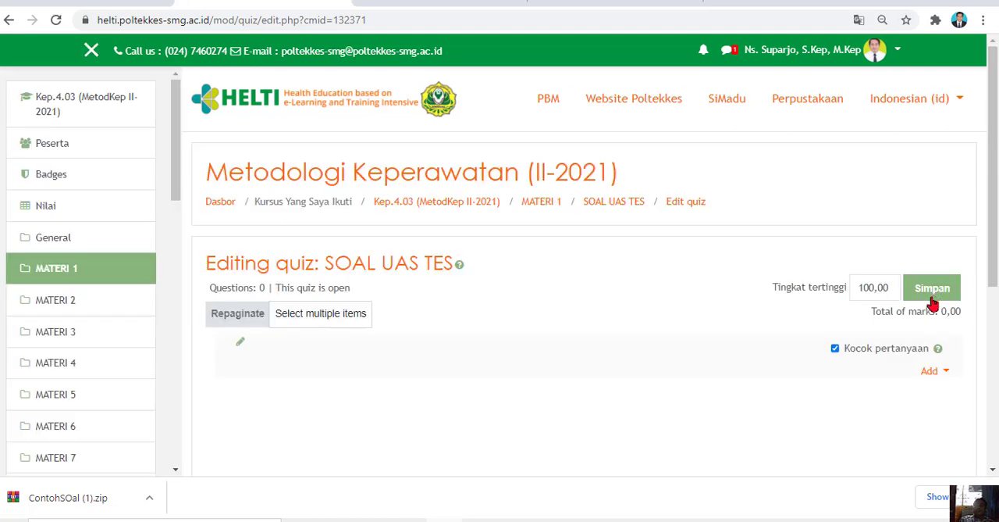
click(946, 373)
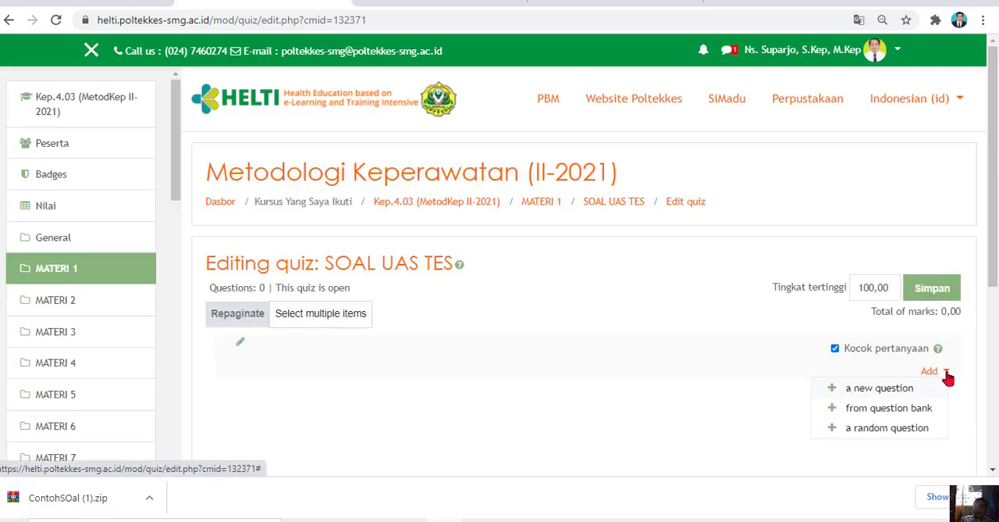
click(887, 392)
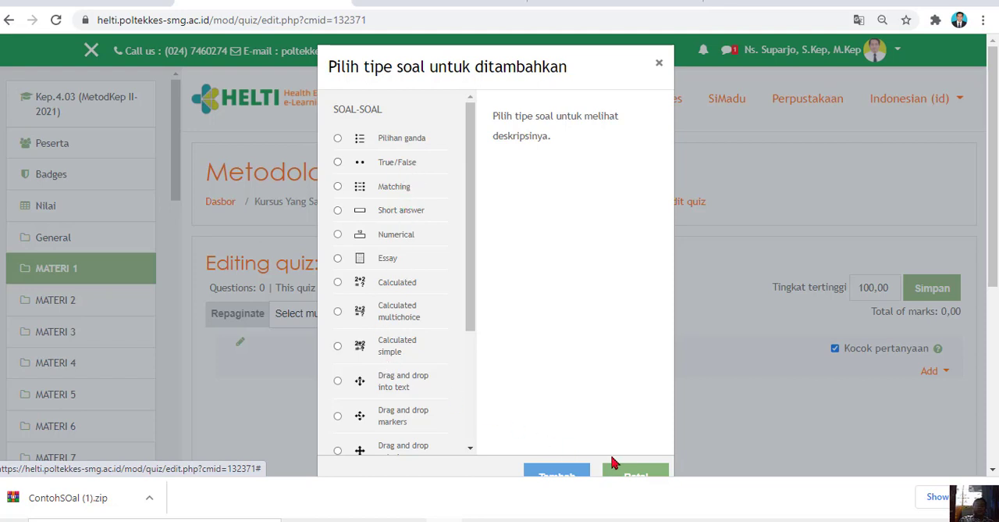
click(633, 472)
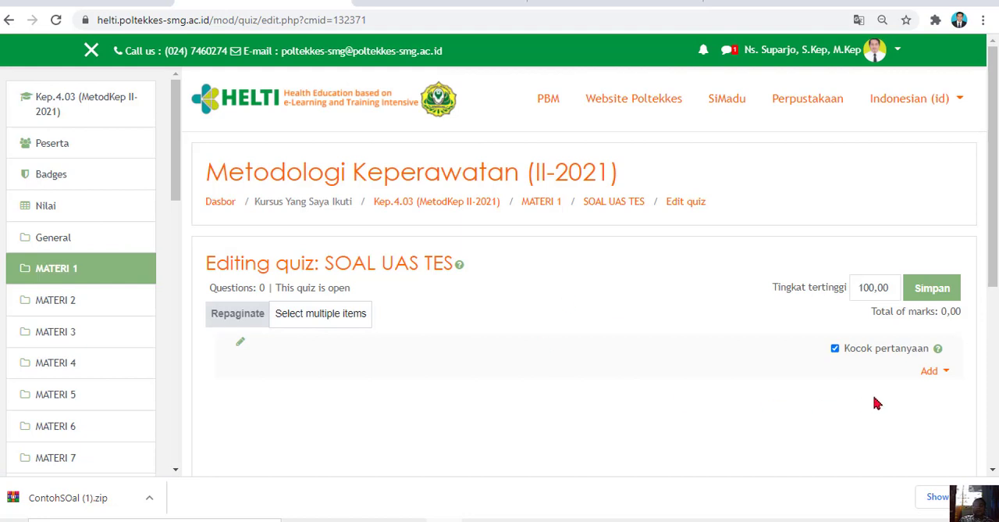
click(945, 374)
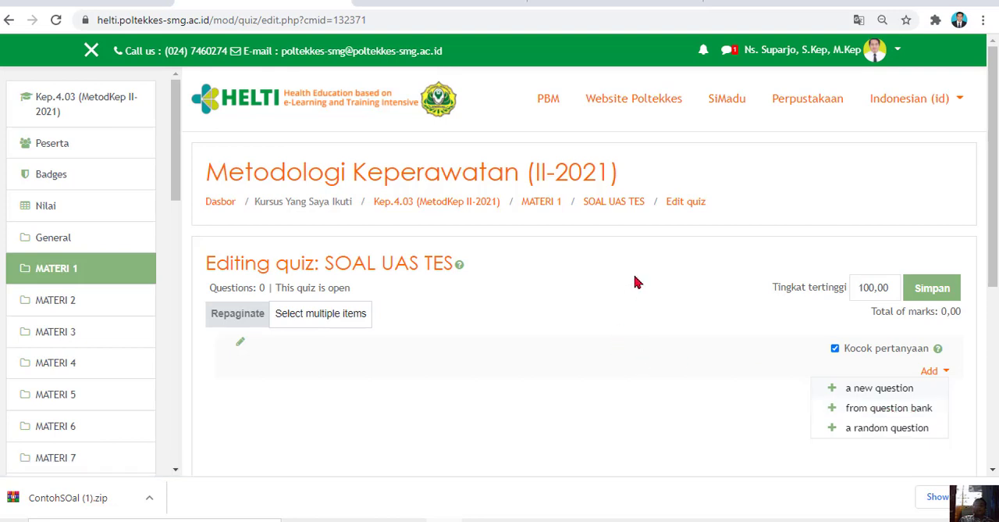
Open the question bank import from the SOAL UAS TES quiz page and choose Blackboard as the file format
click(610, 205)
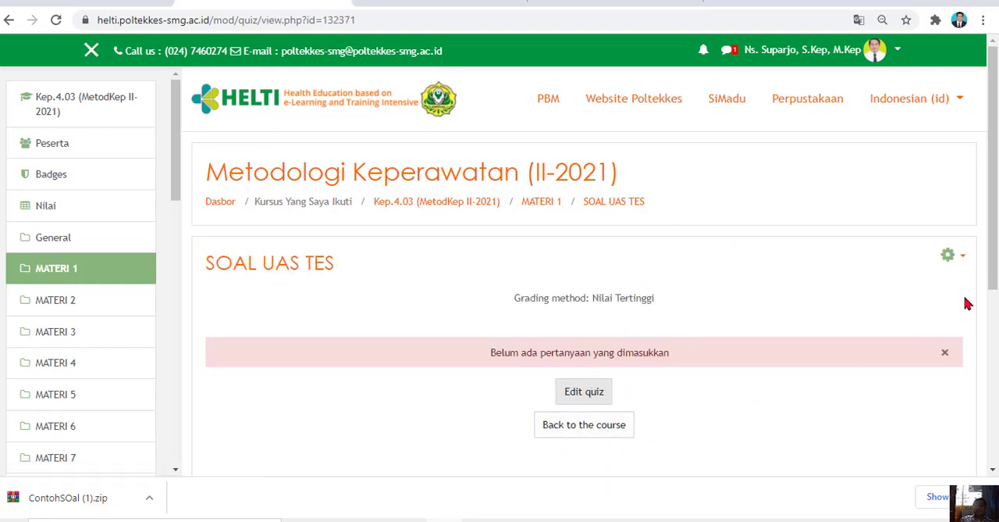
click(964, 260)
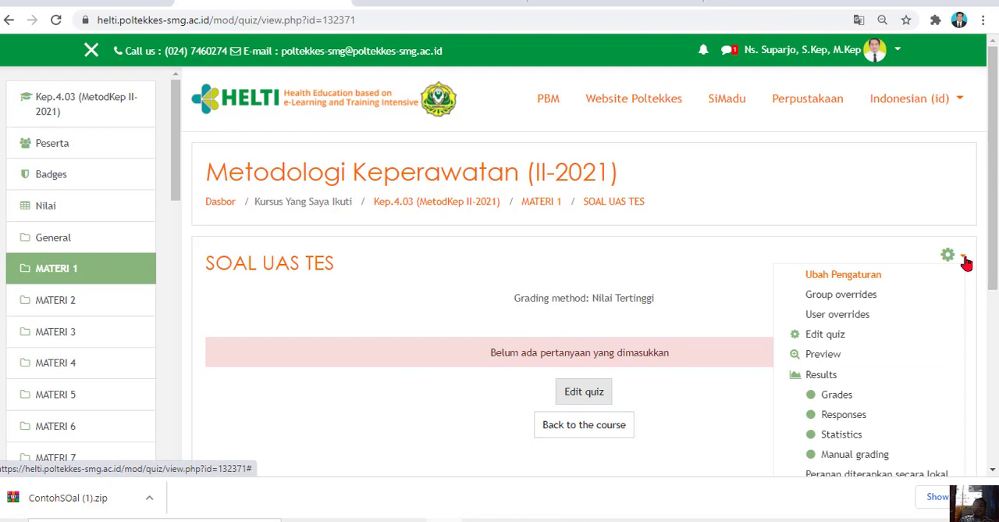
drag(995, 254, 994, 421)
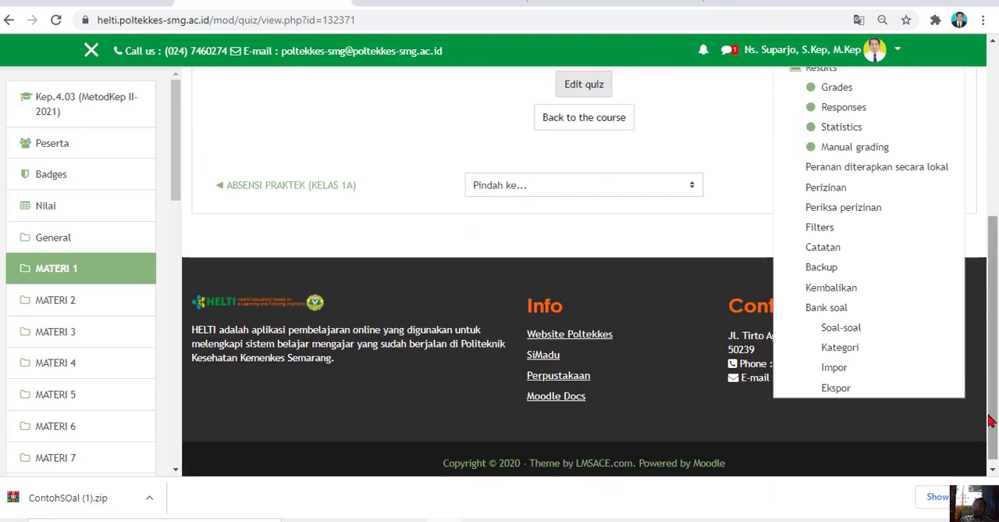
click(835, 373)
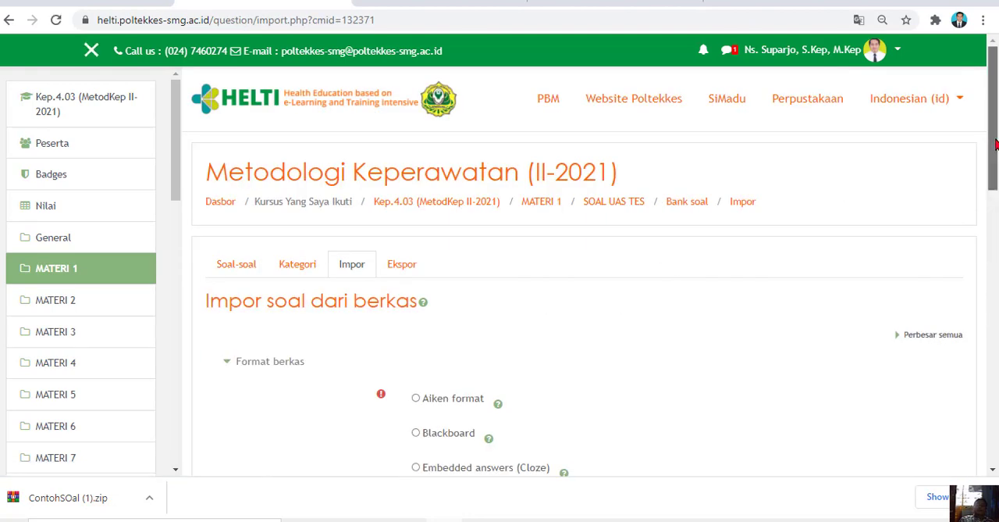
scroll(995, 143, down, 2)
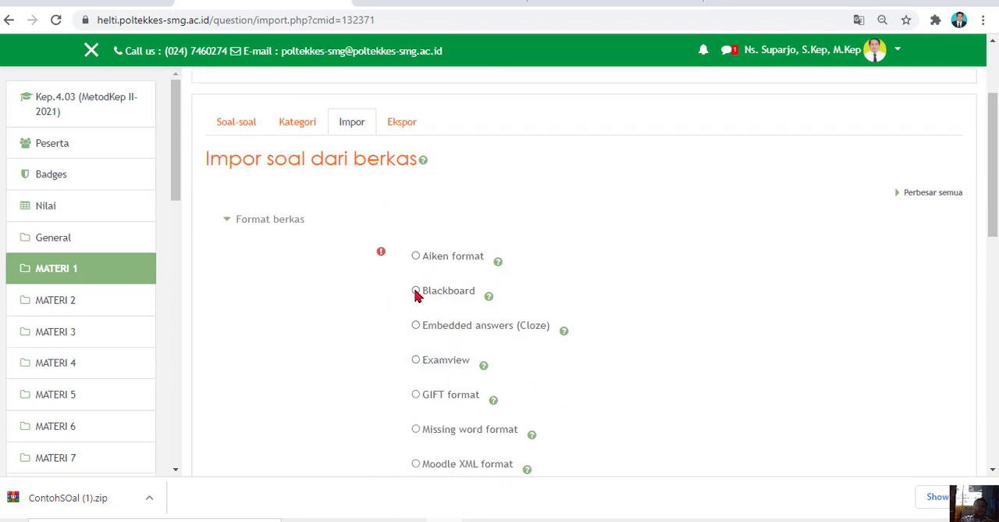
drag(993, 168, 534, 311)
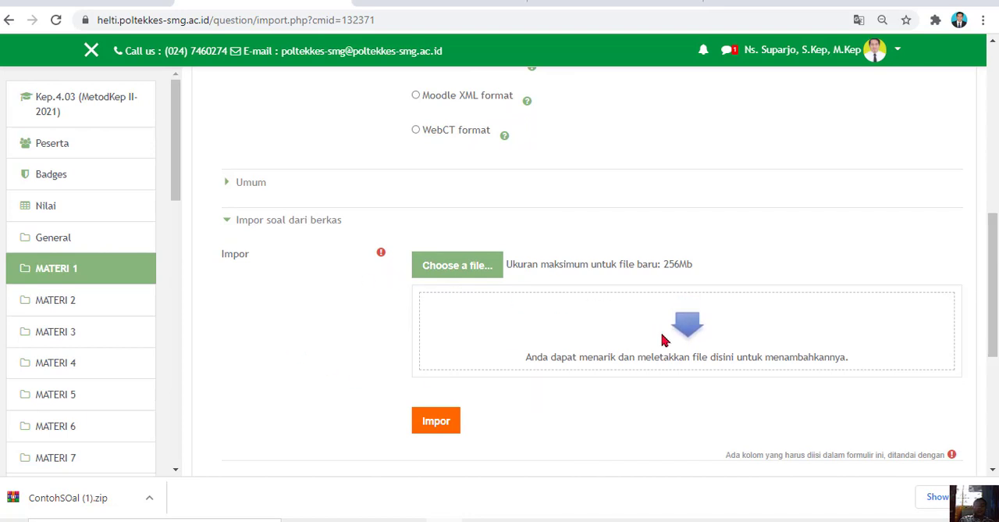
Upload "ContohSOal (1).zip" from the Downloads folder and import its questions into the question bank
click(435, 271)
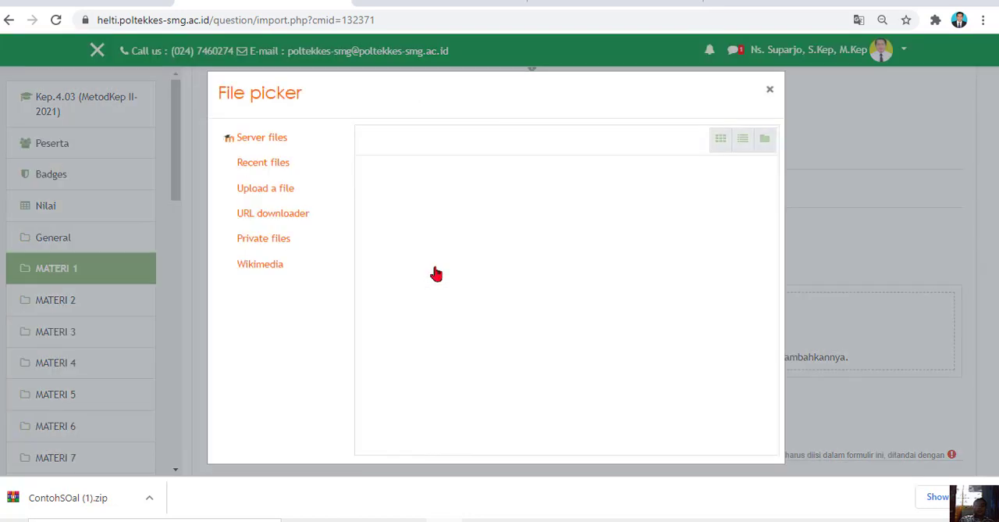
click(402, 222)
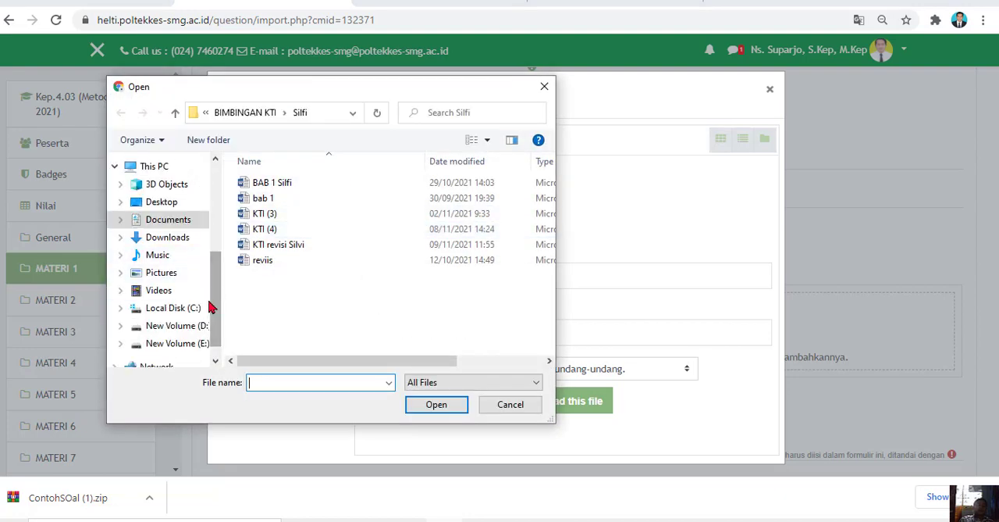
click(181, 237)
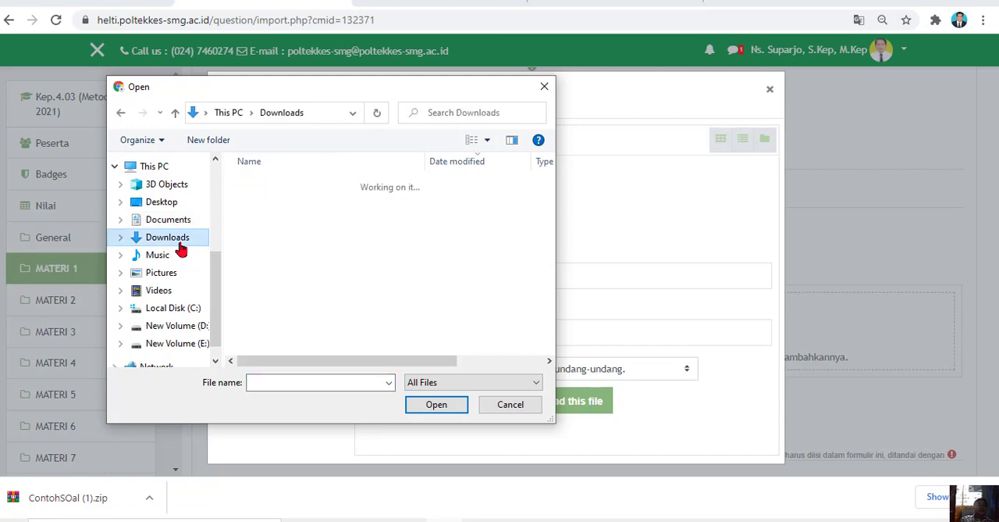
click(290, 203)
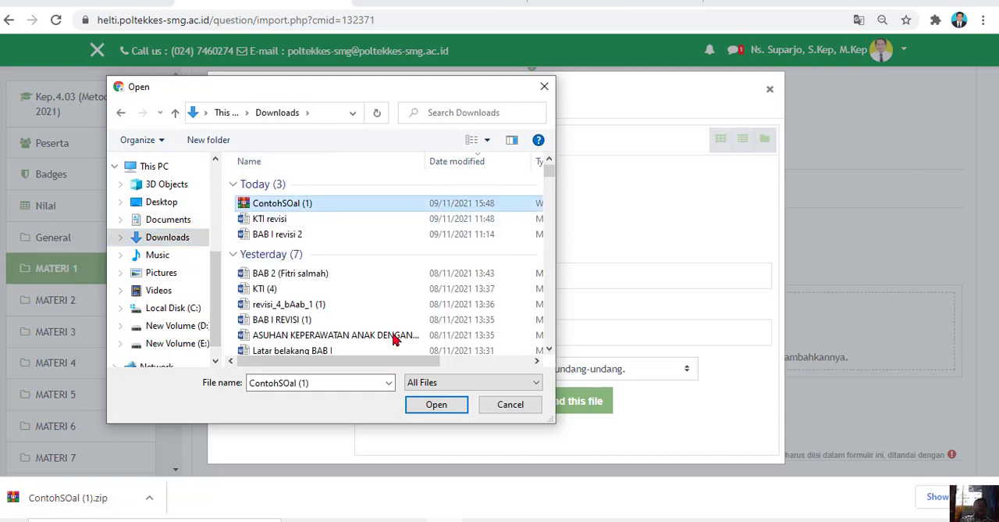
click(435, 405)
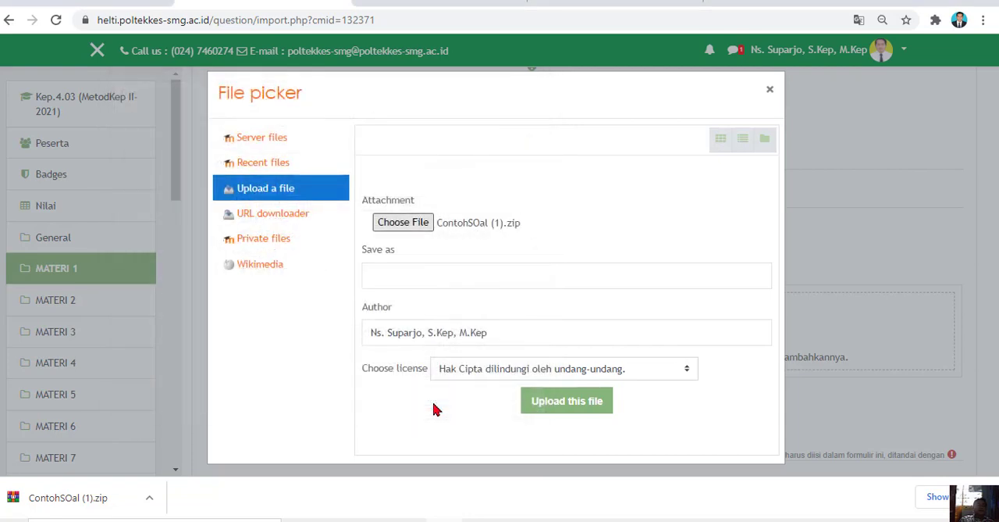
click(565, 412)
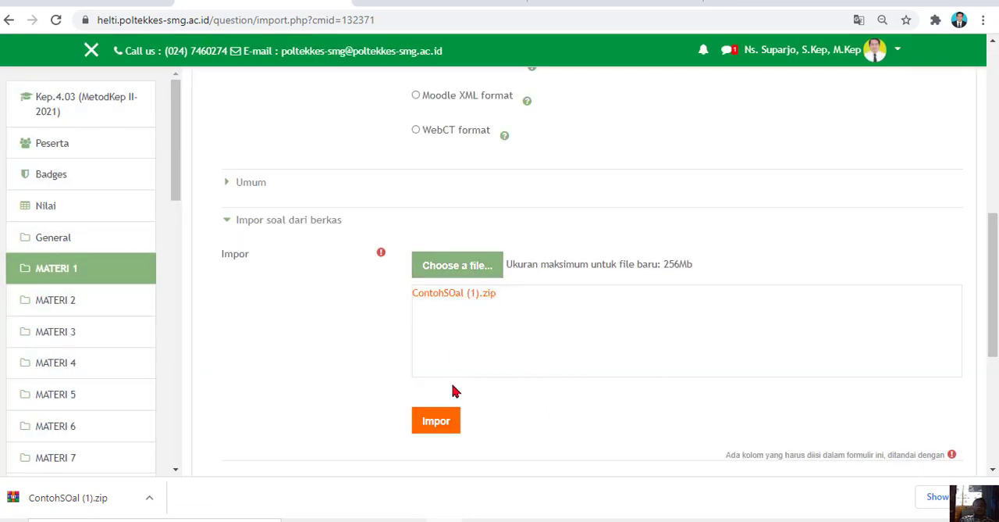
click(442, 421)
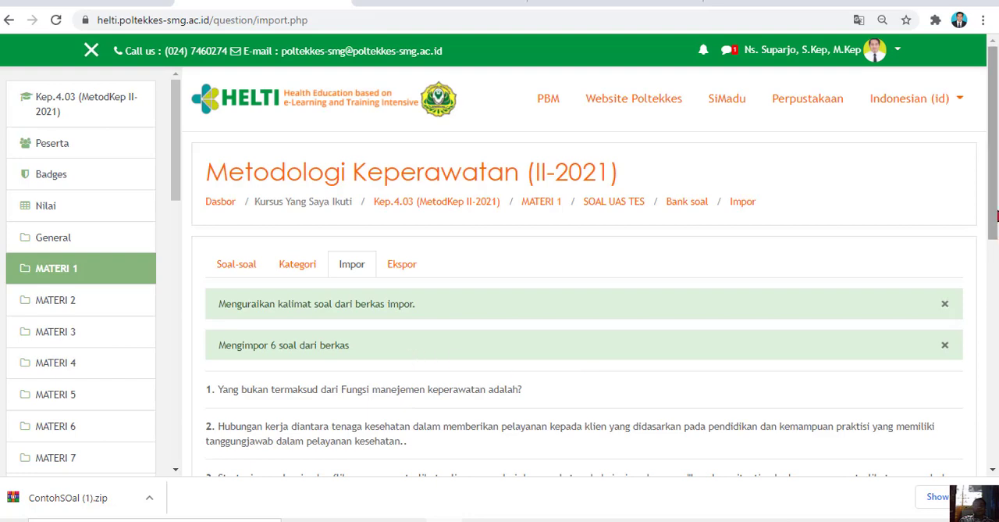
Continue to the question bank, review the imported questions in the ContohSOal category, and go back to the import results
scroll(996, 244, down, 4)
click(590, 306)
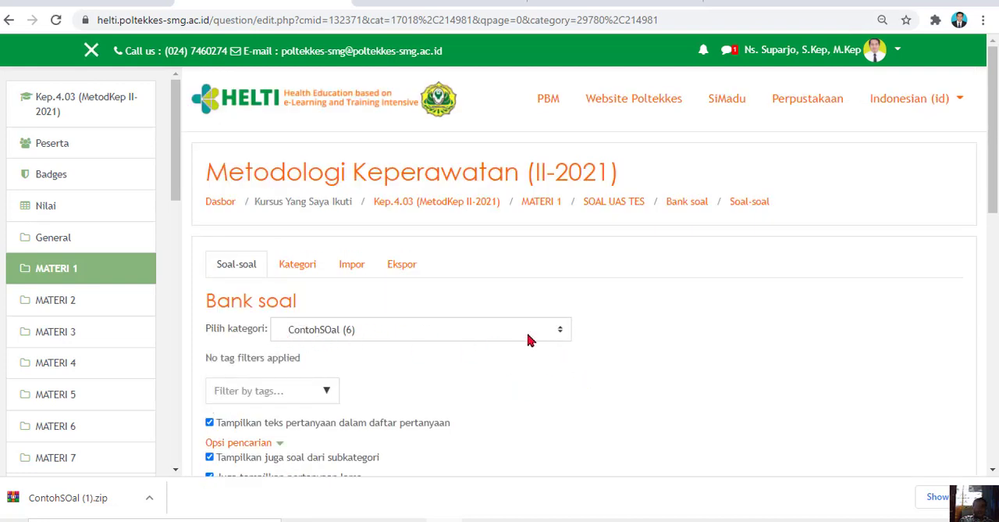
drag(995, 178, 995, 308)
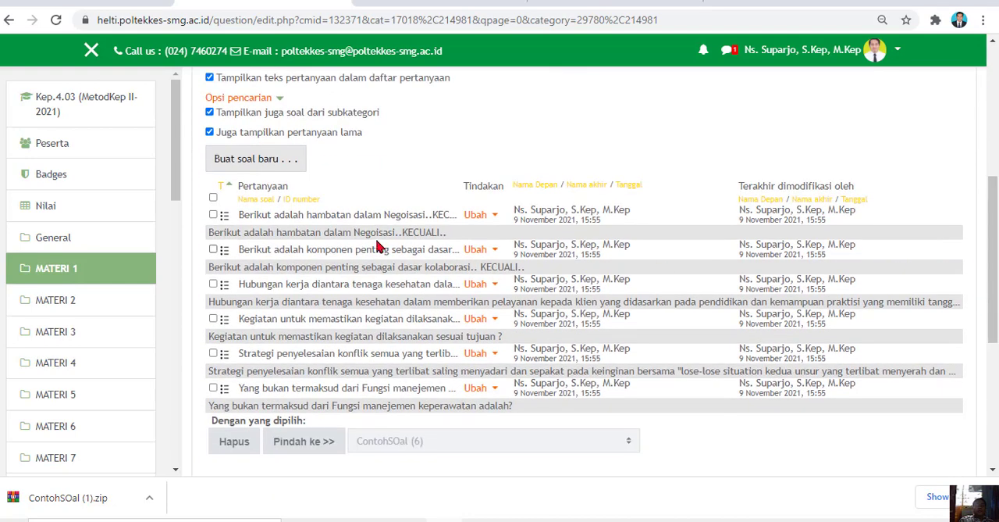
scroll(993, 238, up, 1)
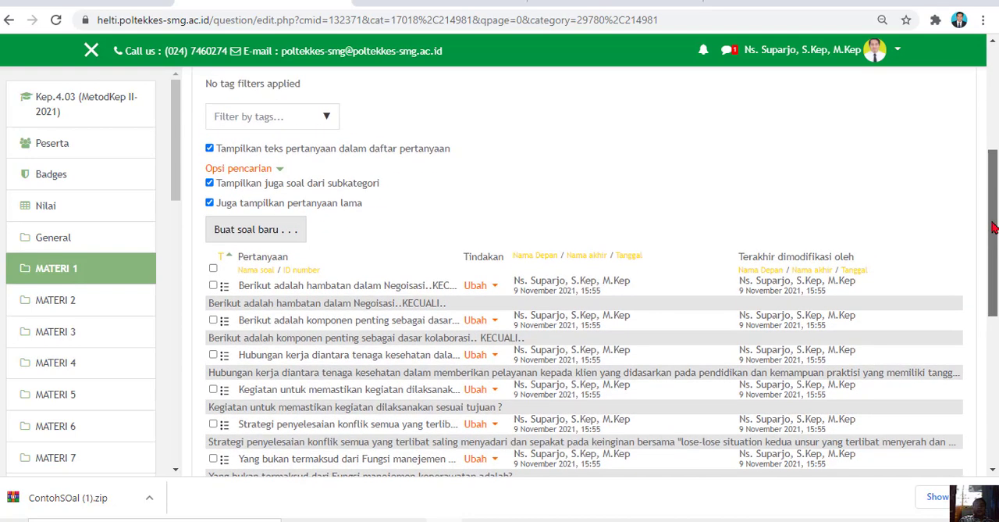
scroll(993, 238, up, 3)
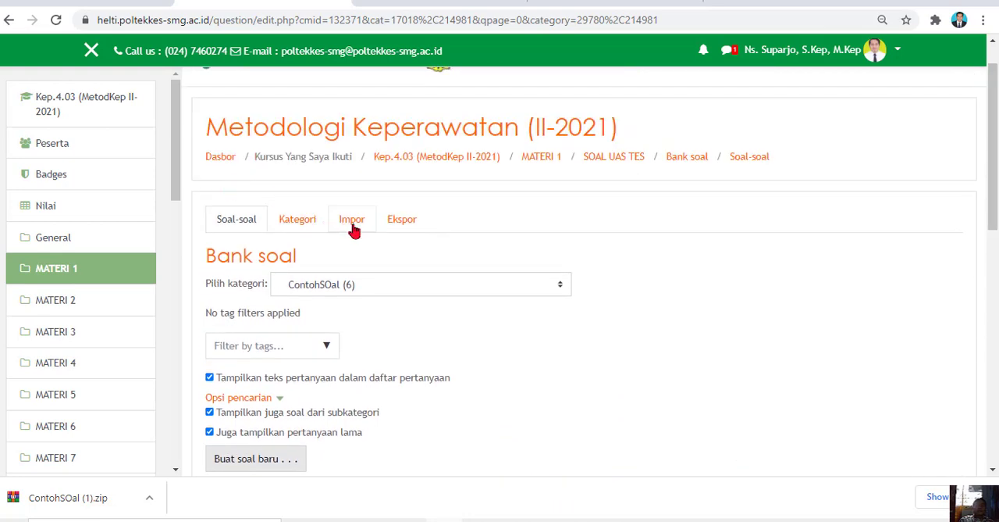
click(8, 22)
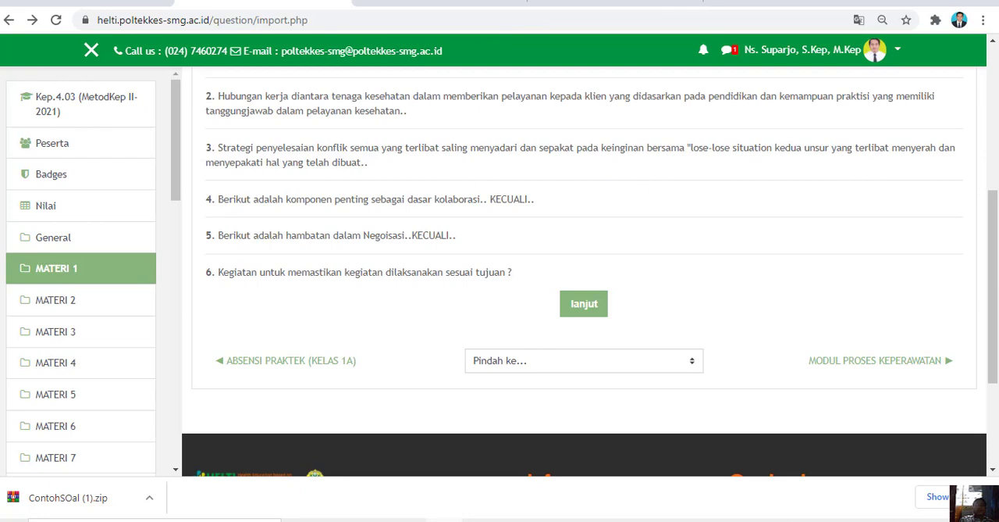
Return to the SOAL UAS TES quiz, open it for editing, and start adding questions from the question bank
scroll(990, 303, up, 4)
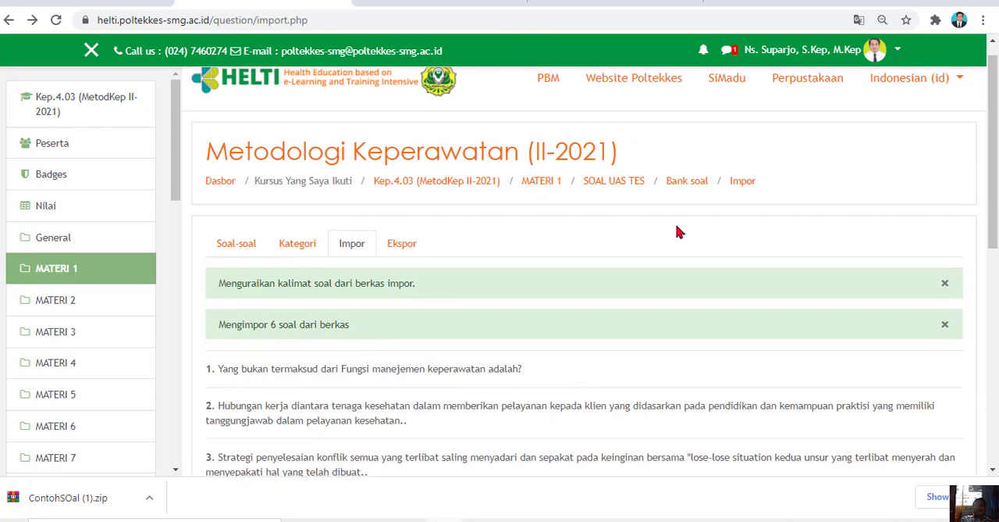
click(619, 182)
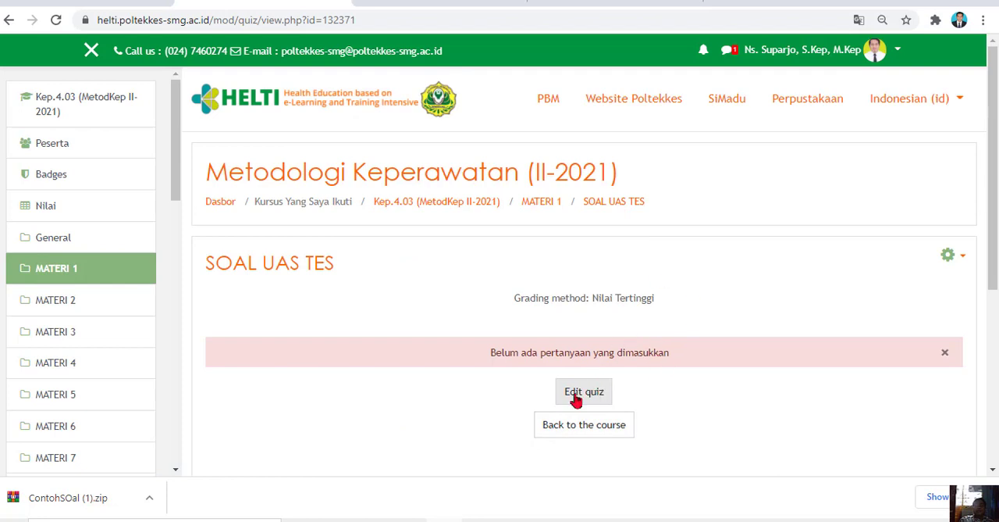
click(596, 398)
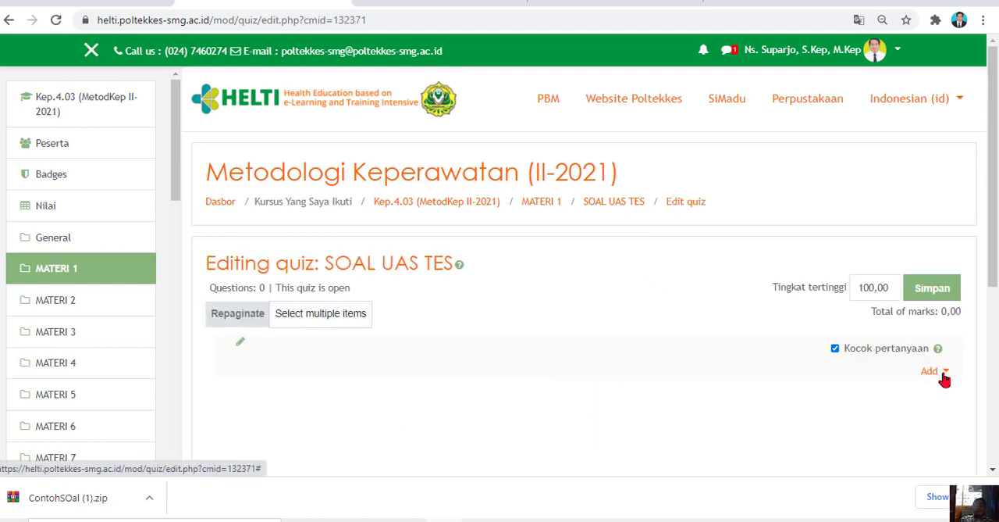
click(941, 372)
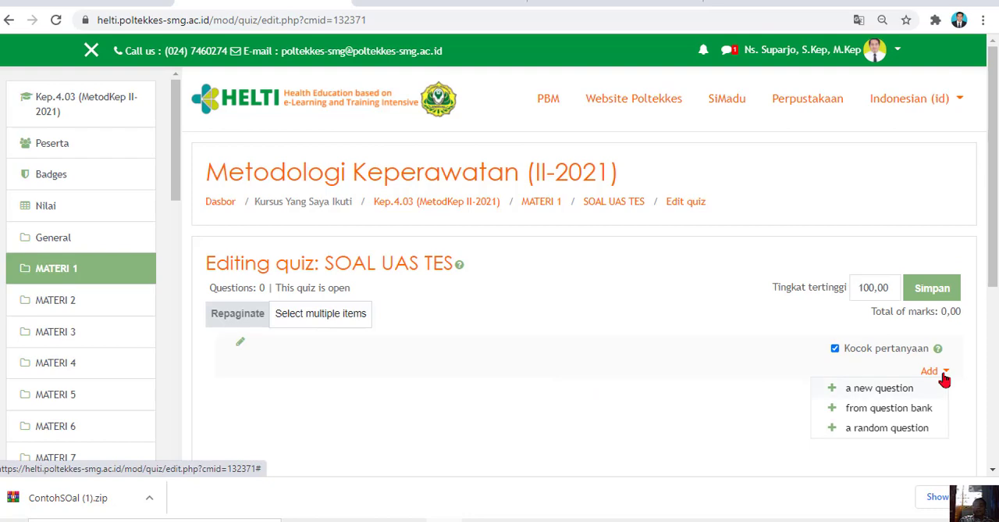
click(903, 408)
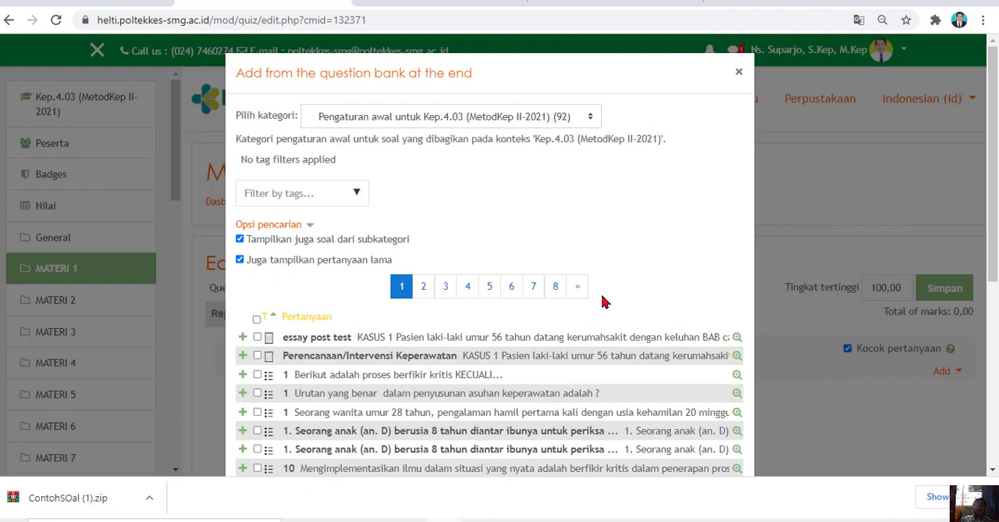
Choose the ContohSOal category, select all of its questions, and add them to the quiz
click(591, 118)
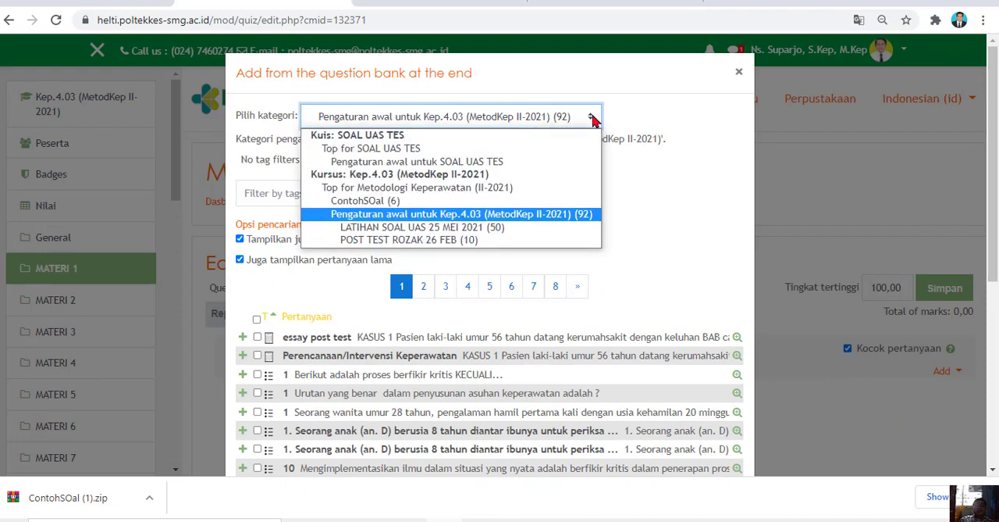
click(389, 205)
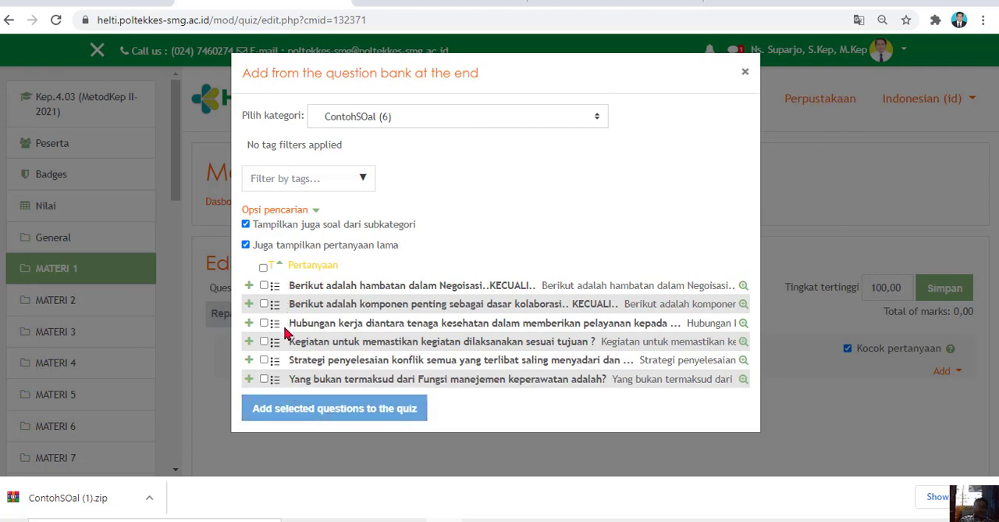
click(264, 268)
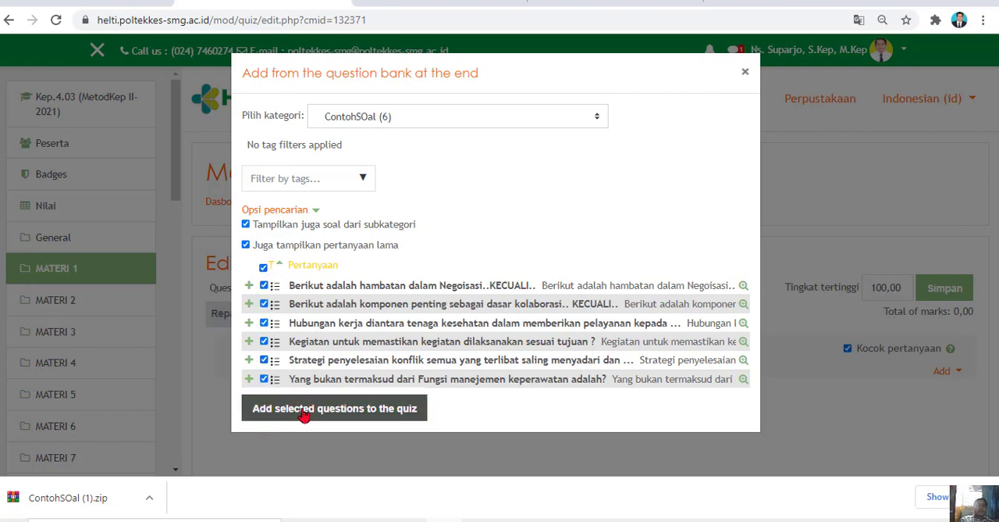
click(264, 304)
click(264, 323)
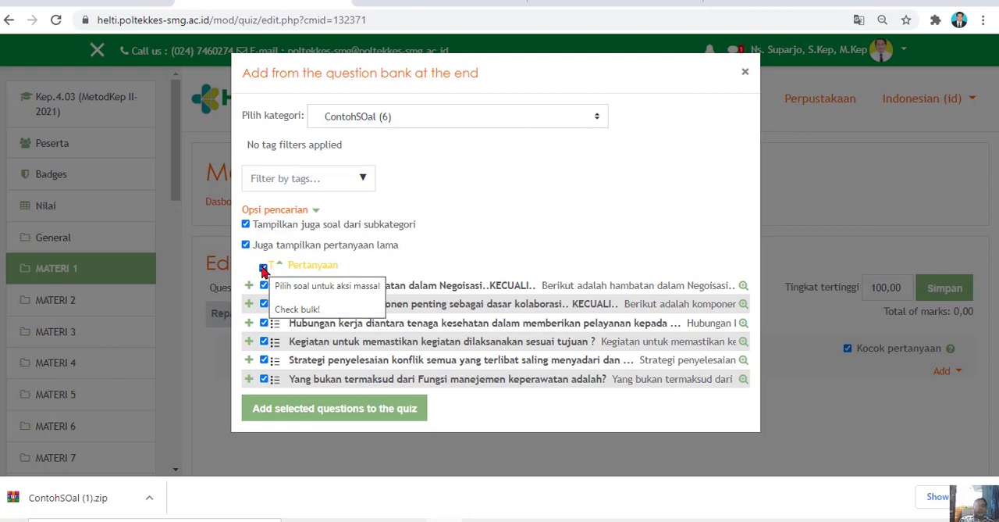
click(351, 415)
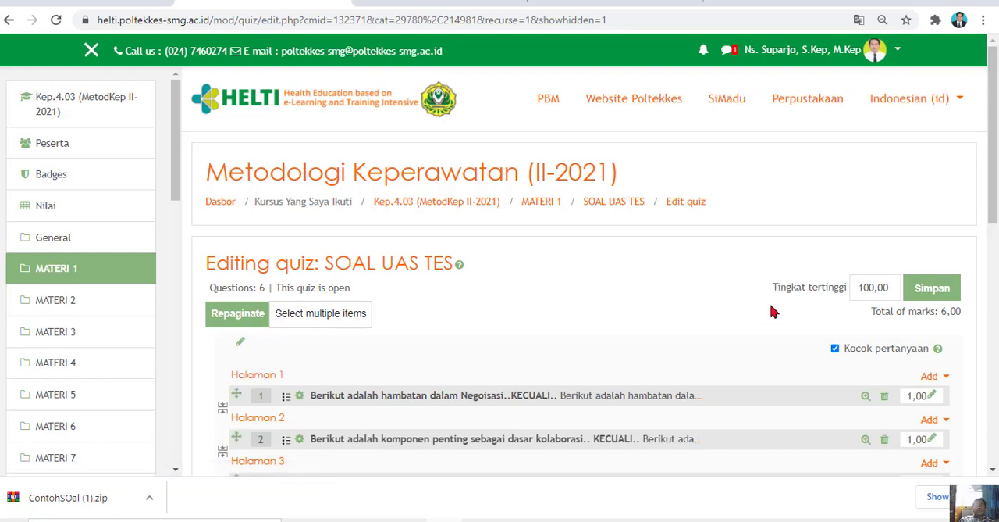
Preview the first quiz question, "Berikut adalah hambatan dalam Negoisasi..KECUALI..", and close the preview
scroll(588, 232, down, 3)
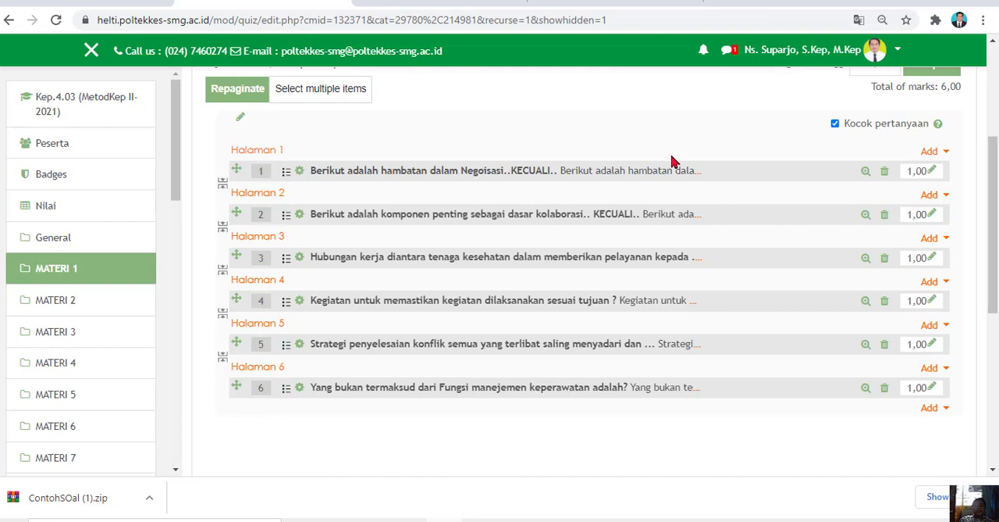
click(866, 172)
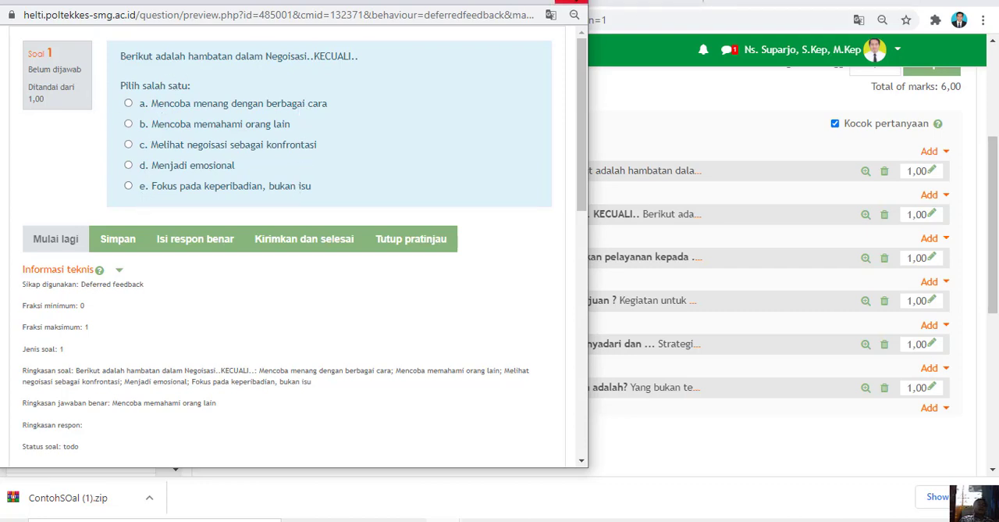
click(570, 3)
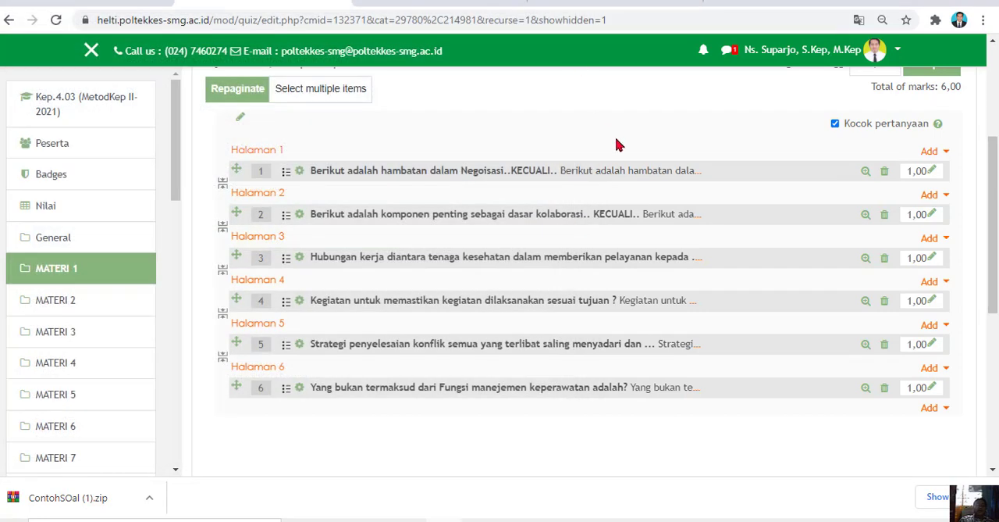
Open the first quiz question for editing, review its text, and choose "a., b., c., ..." as the choice numbering
click(493, 176)
drag(992, 85, 990, 142)
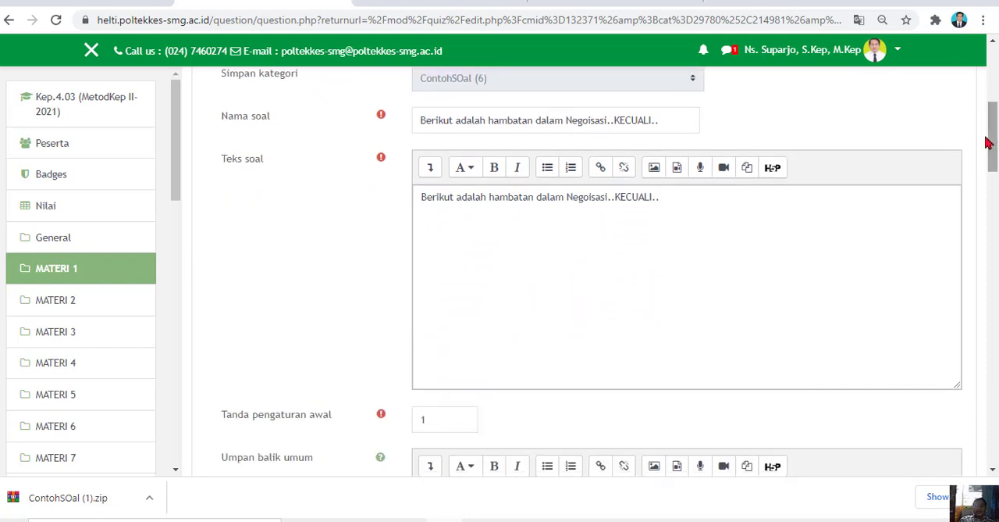
click(632, 195)
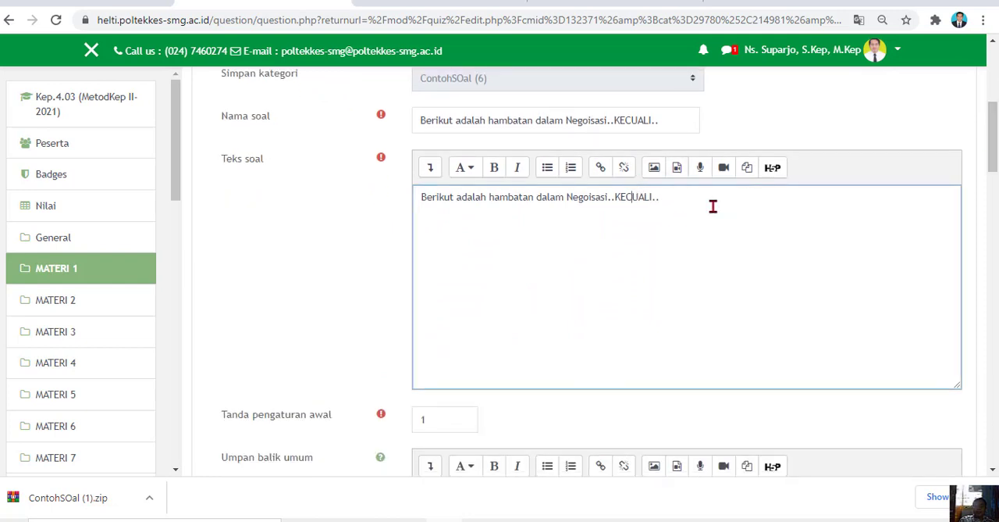
drag(993, 139, 987, 211)
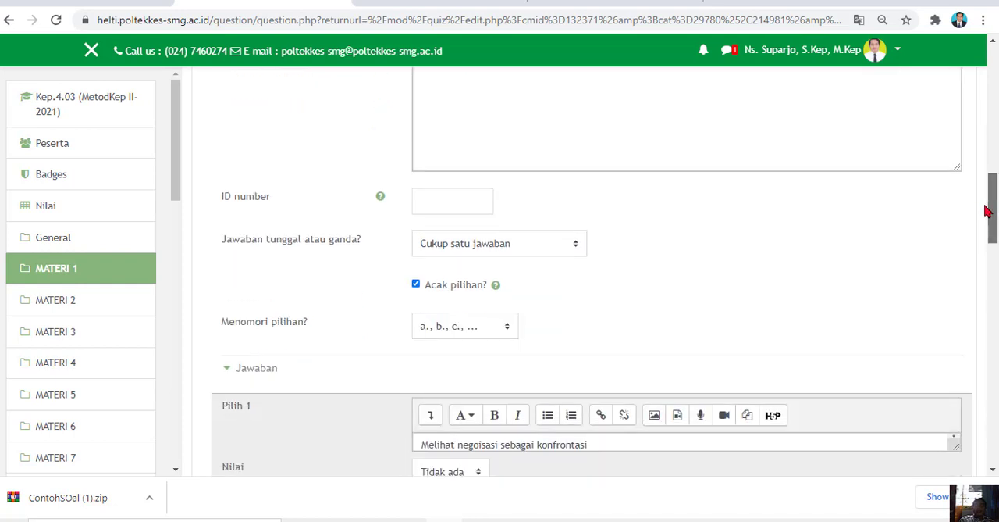
click(508, 328)
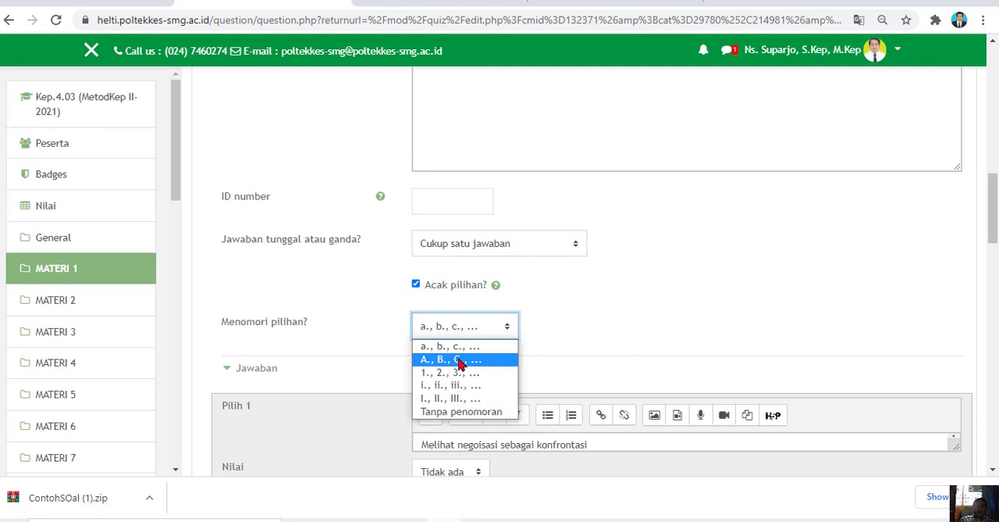
click(442, 347)
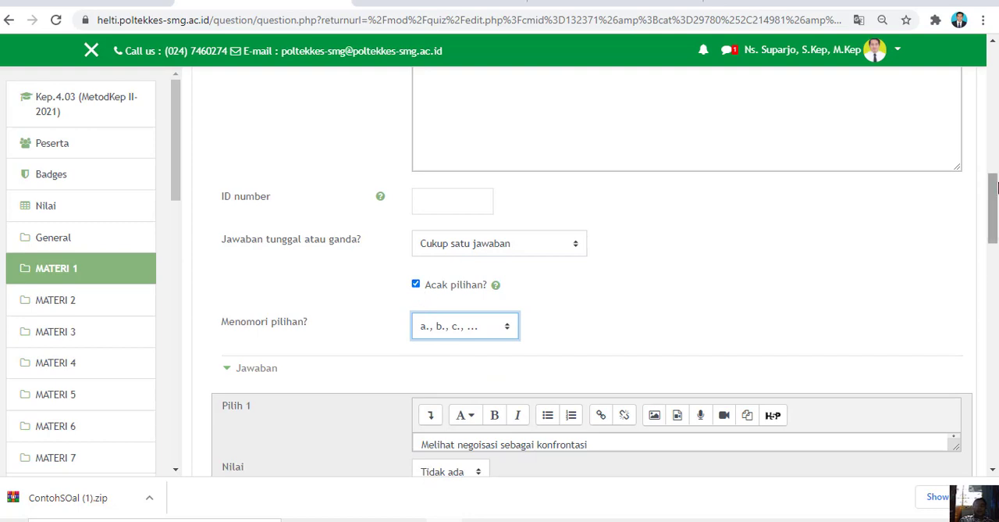
Review the grade options of answer Pilih 4, "Mencoba memahami orang lain", keep 100%, and save the question
drag(994, 194, 994, 308)
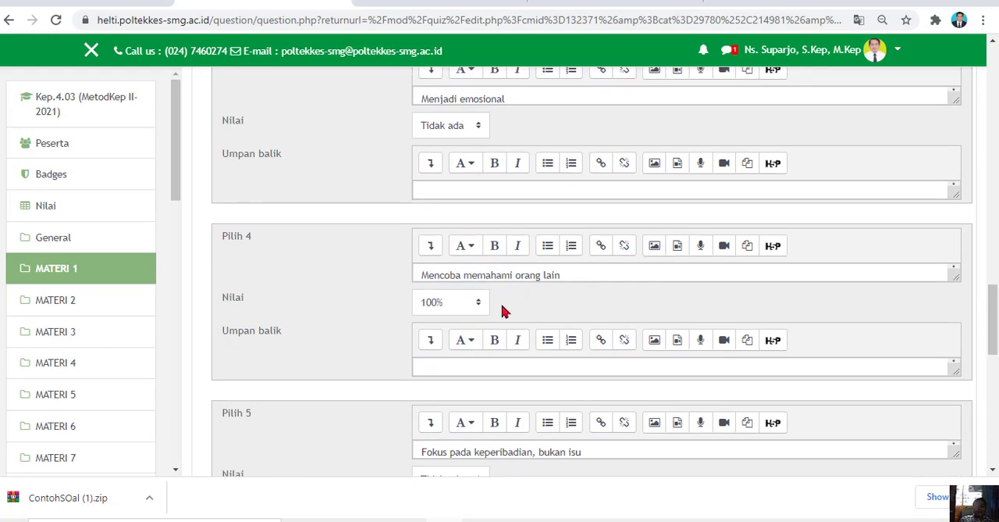
click(478, 303)
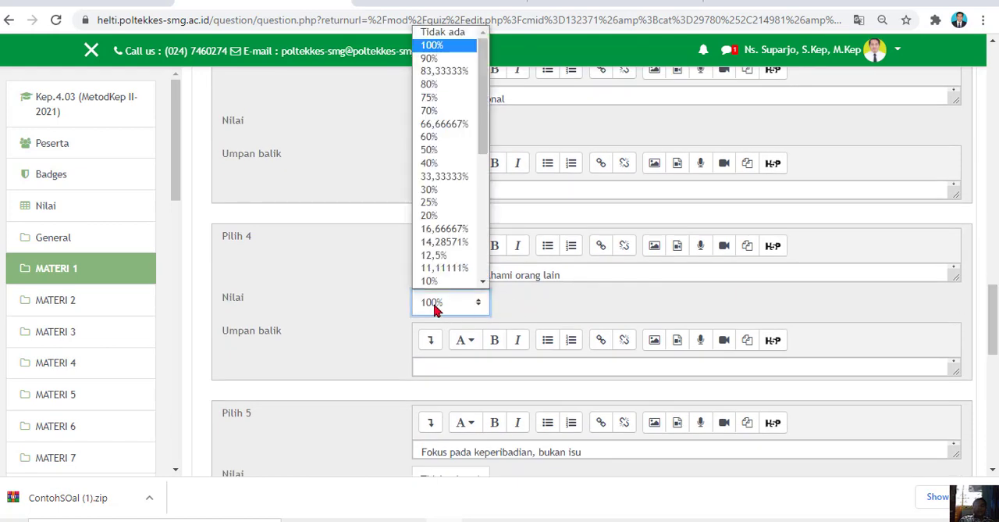
click(466, 310)
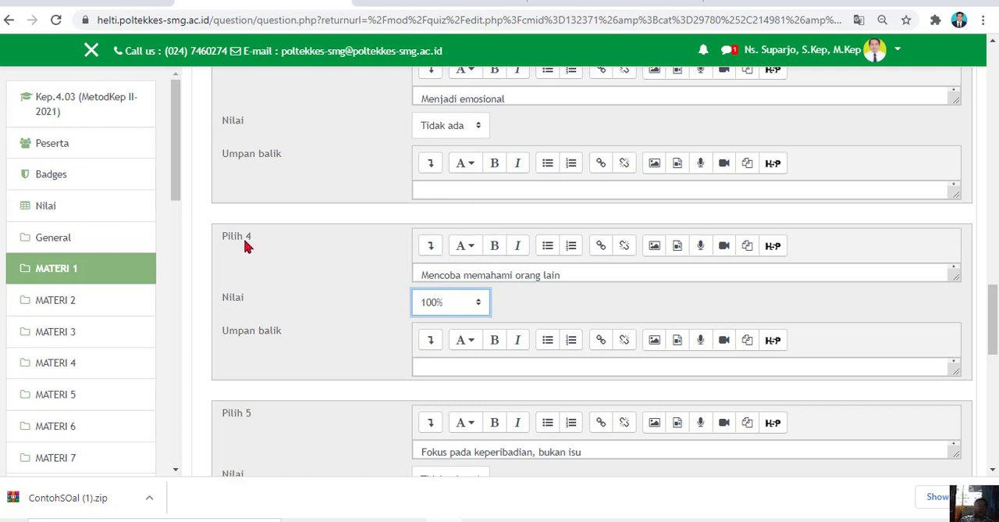
click(480, 306)
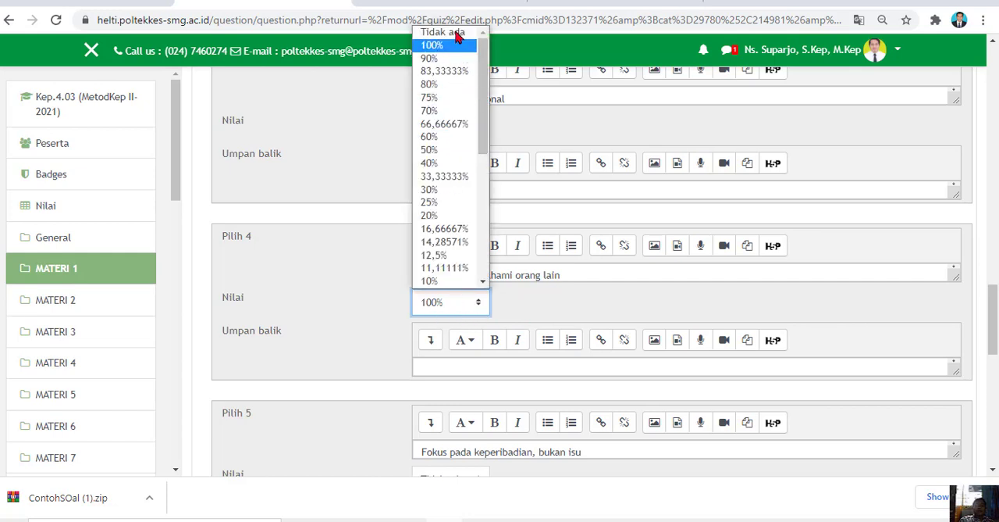
click(534, 306)
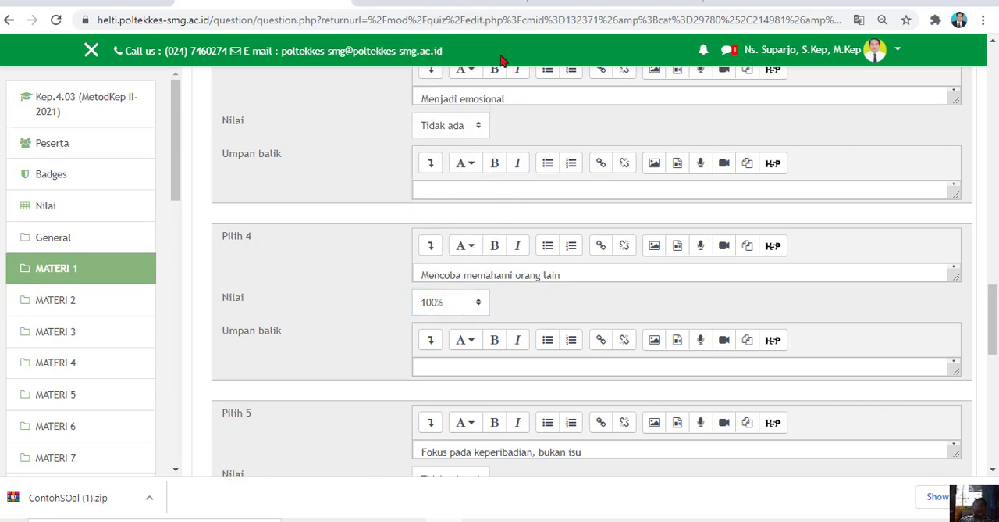
drag(995, 334, 990, 395)
click(469, 442)
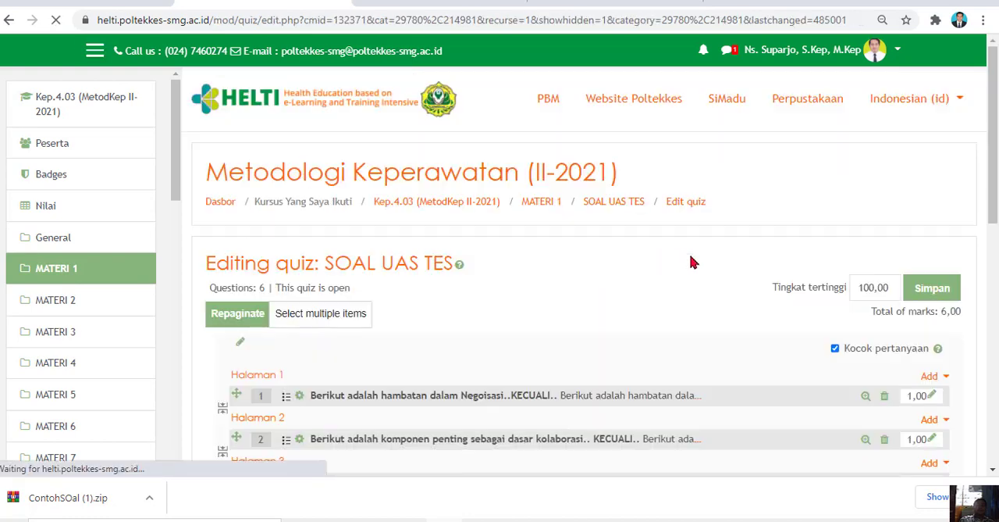
Review the quiz's question list, switch the role to Mahasiswa, and open the Metodologi Keperawatan (II-2021) course from the dashboard
click(992, 247)
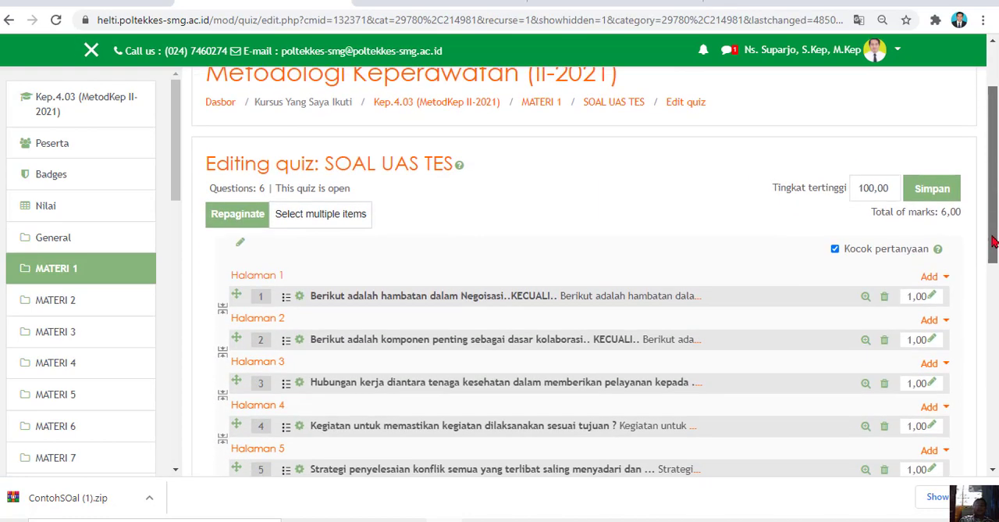
drag(992, 248, 988, 285)
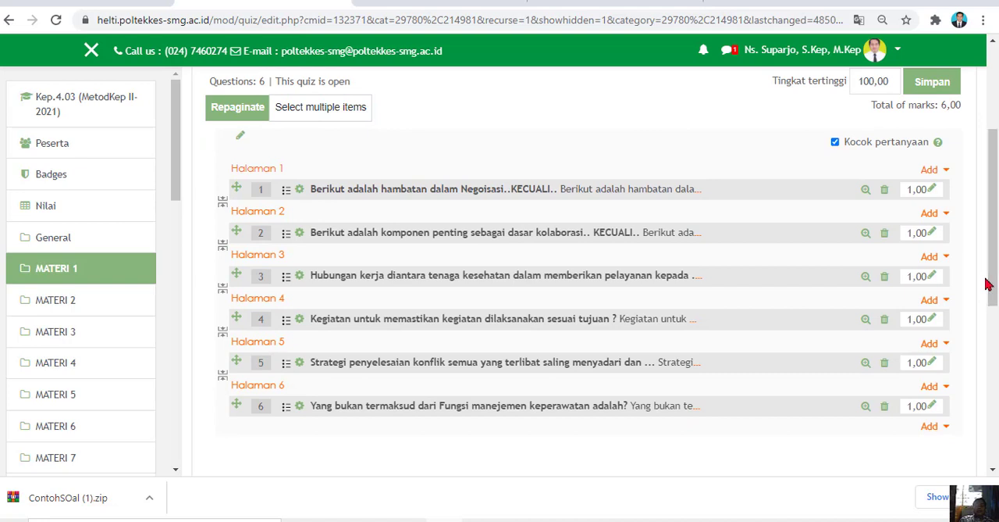
click(897, 51)
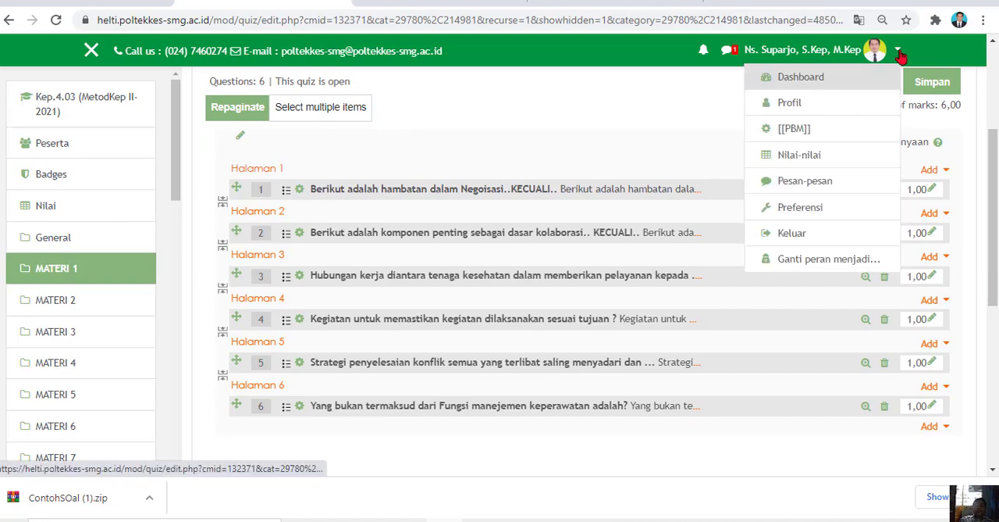
click(842, 259)
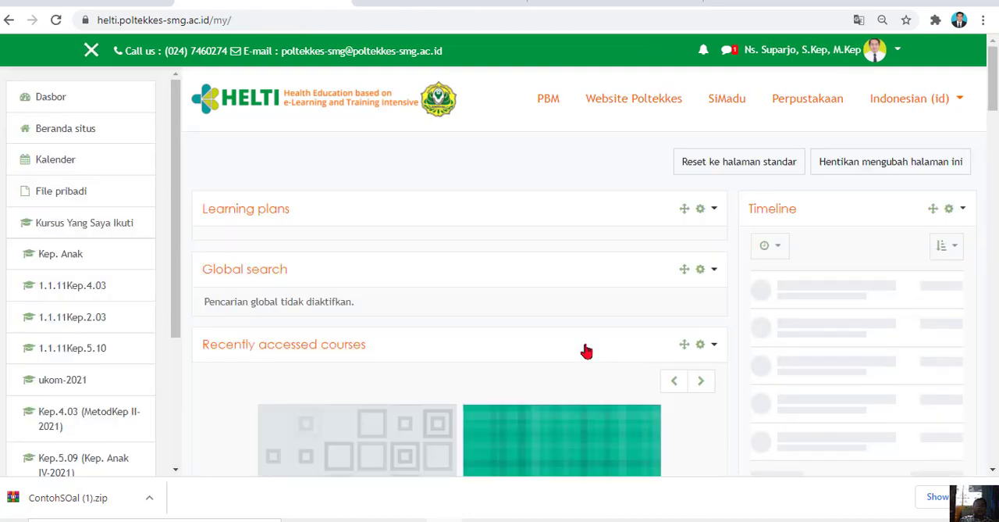
scroll(431, 242, down, 3)
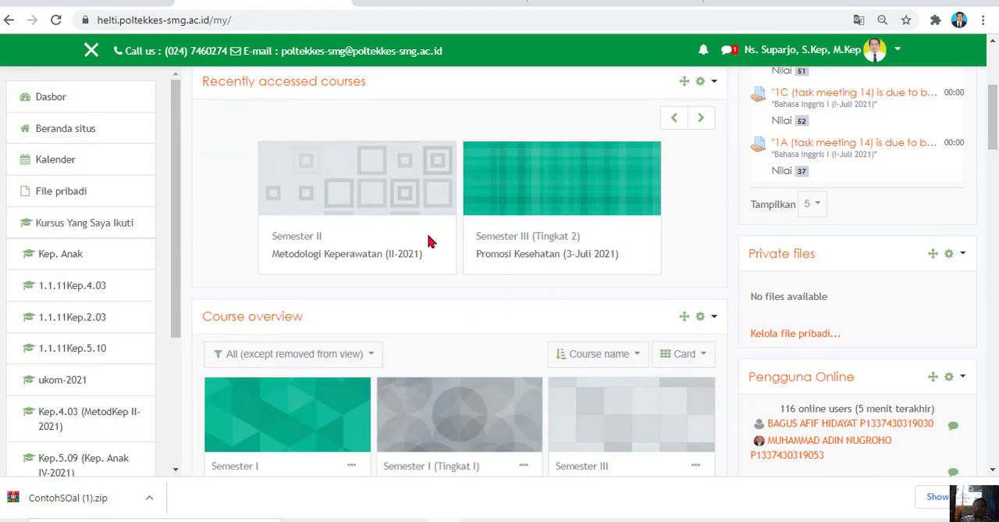
click(374, 257)
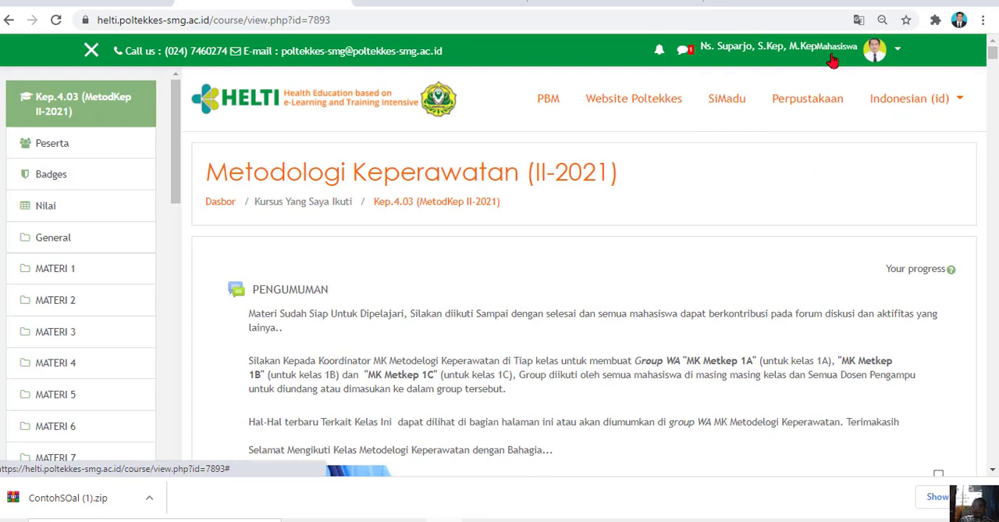
Check the active role label, open the SOAL UAS TES quiz in the course, and start a quiz attempt
scroll(822, 61, up, 5)
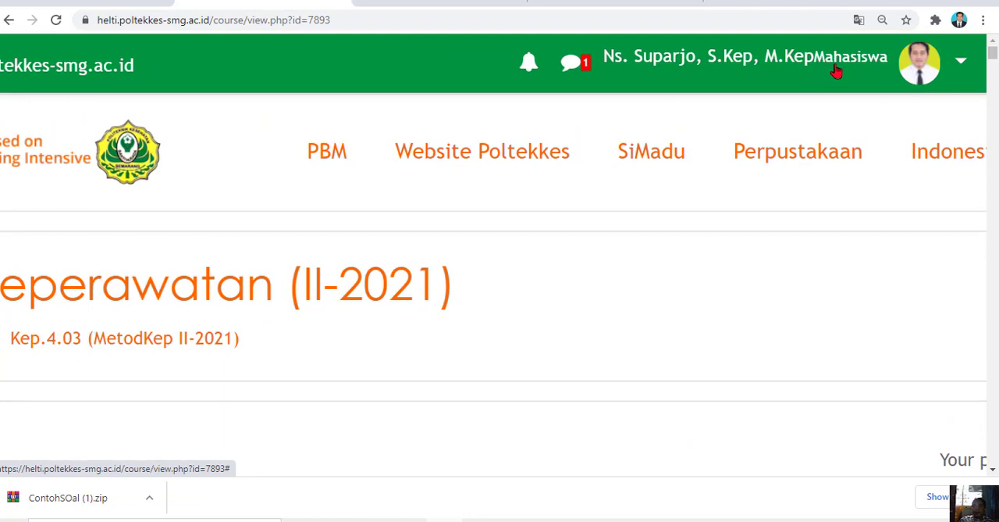
scroll(835, 70, down, 5)
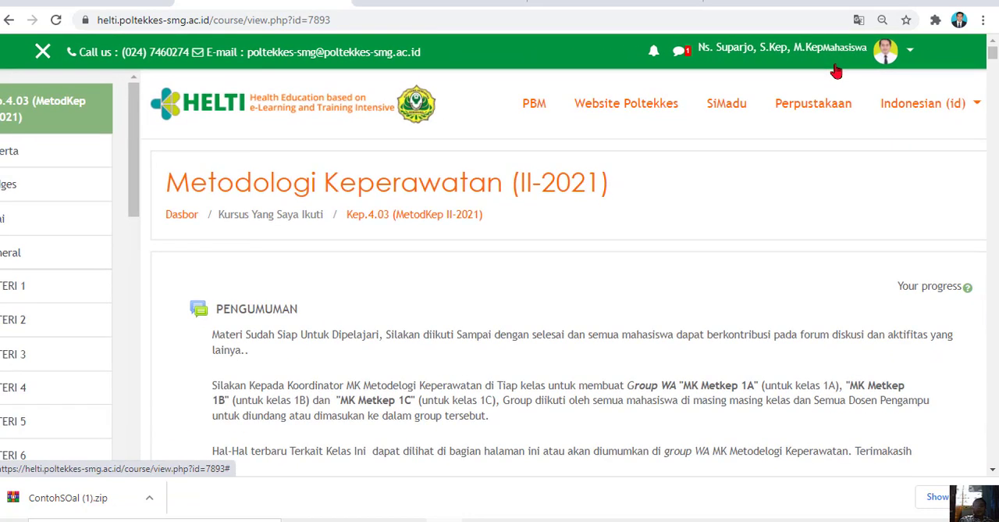
click(836, 55)
click(982, 53)
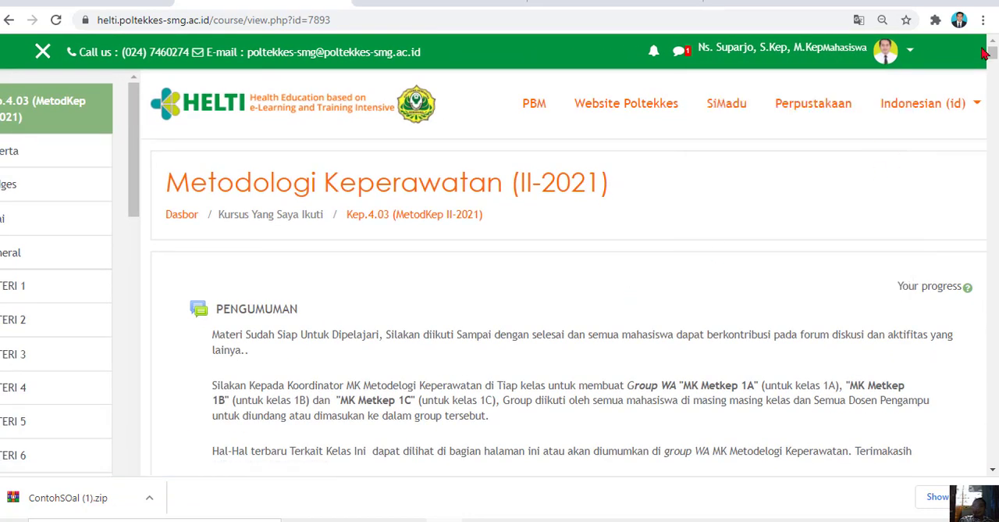
drag(993, 51, 993, 163)
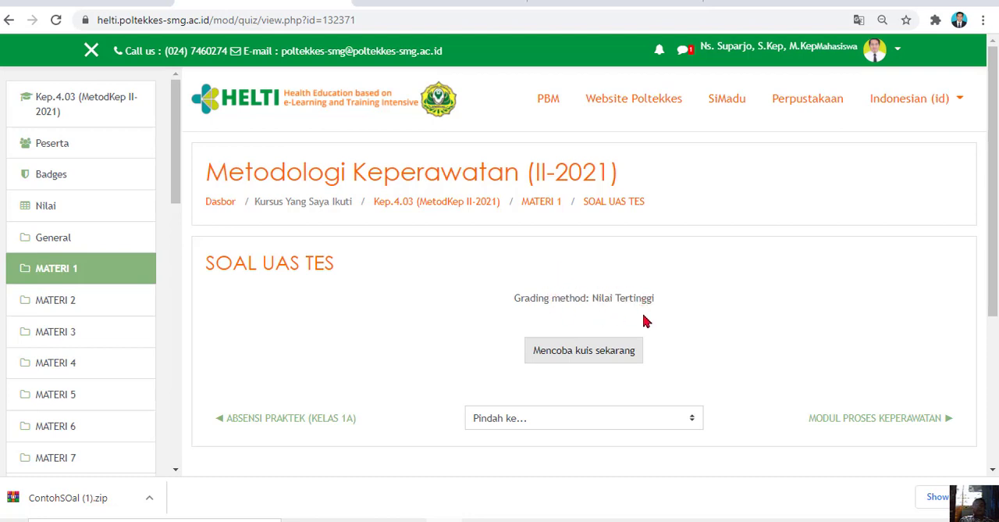
click(591, 354)
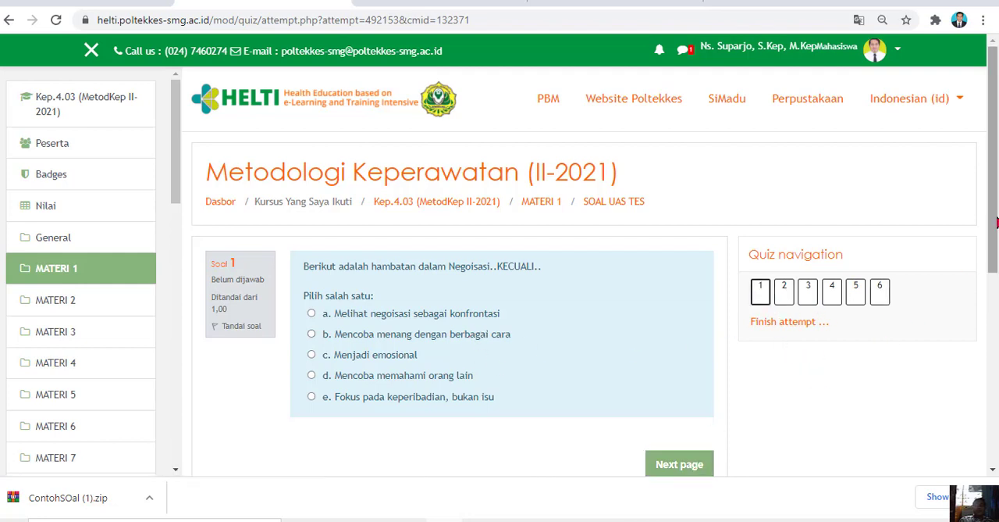
Answer question 1 with "Mencoba menang dengan berbagai cara" and question 2 with "Supervisi", continuing to question 3
scroll(991, 265, down, 1)
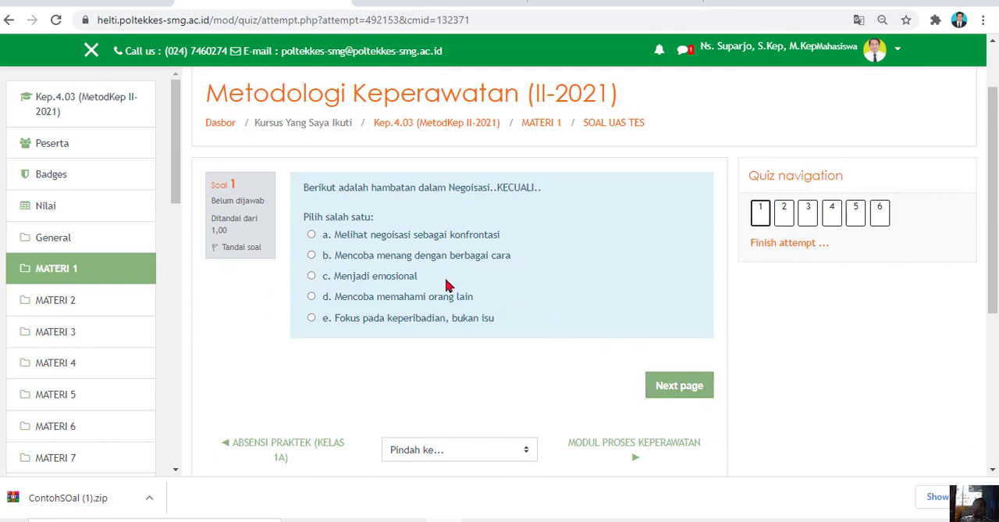
click(406, 259)
click(681, 414)
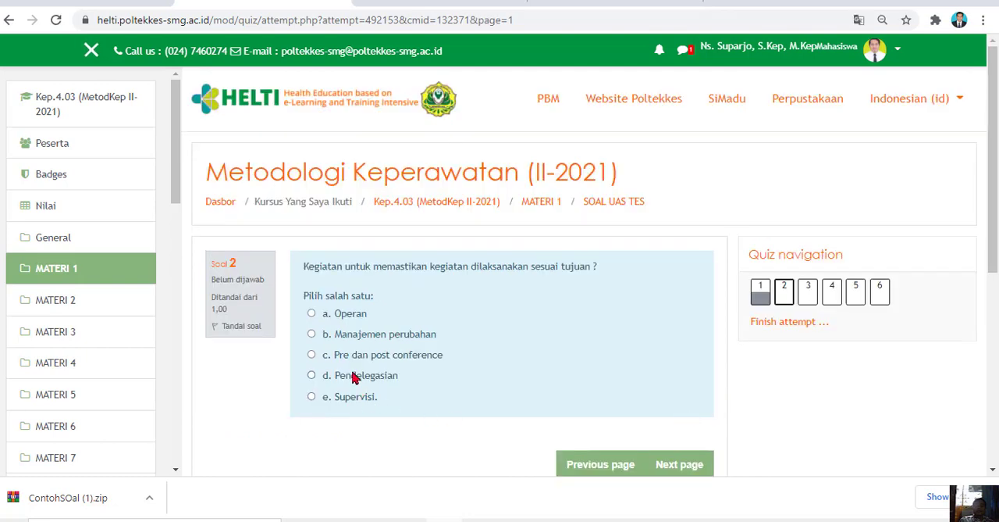
click(327, 400)
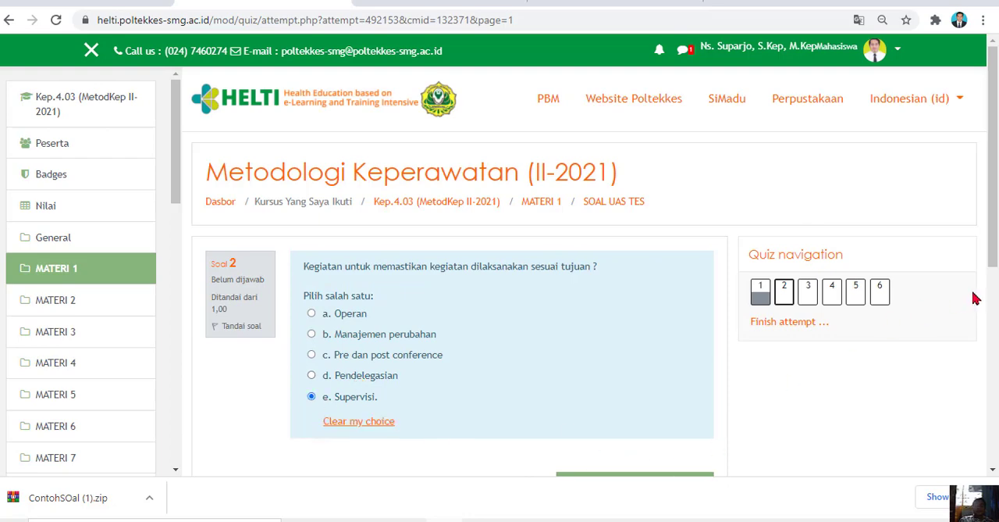
drag(994, 223, 995, 268)
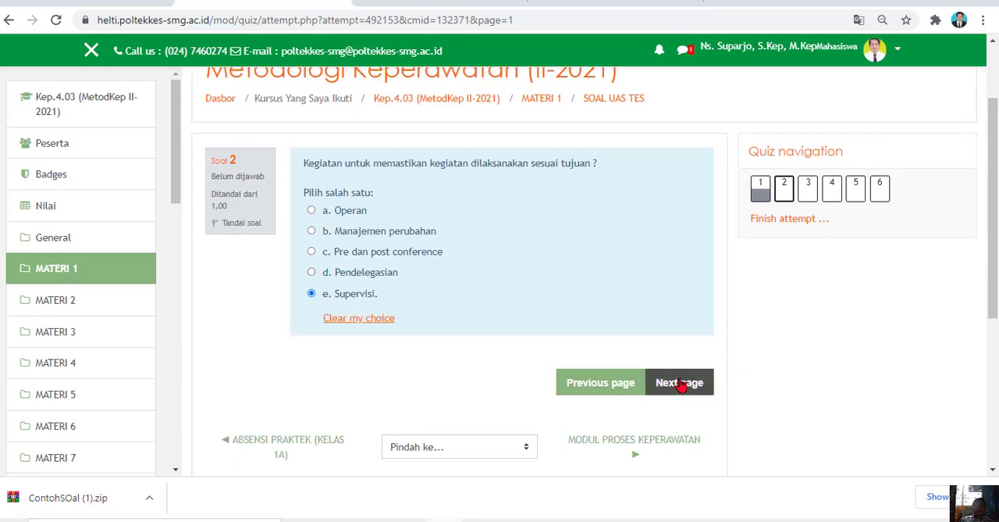
click(684, 382)
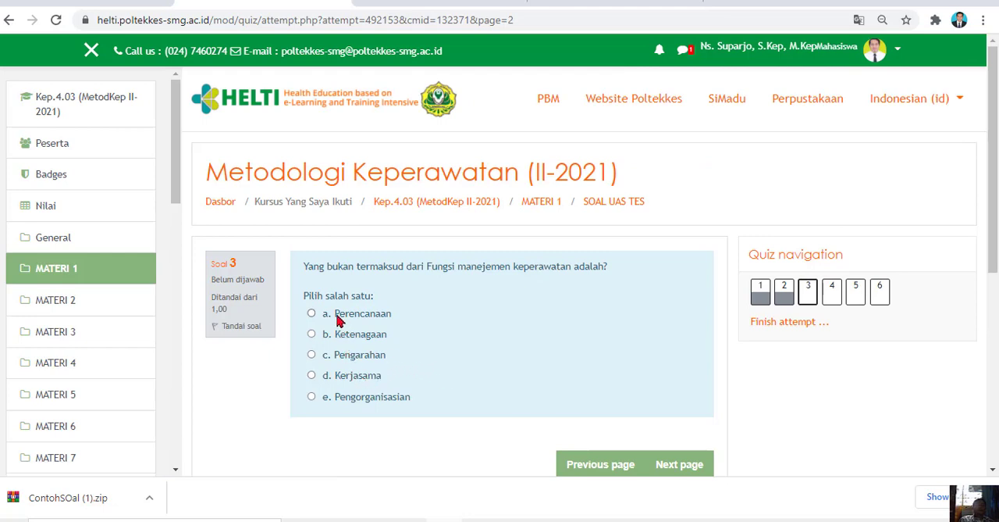
Answer question 3 with "Kerjasama" and question 4 with "Kolaborasi", continuing to question 5
click(349, 375)
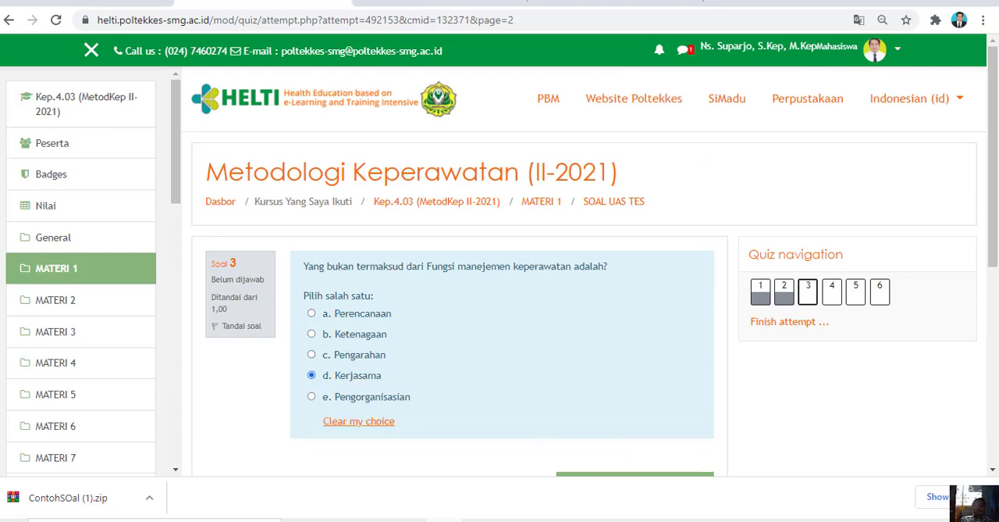
scroll(991, 193, down, 2)
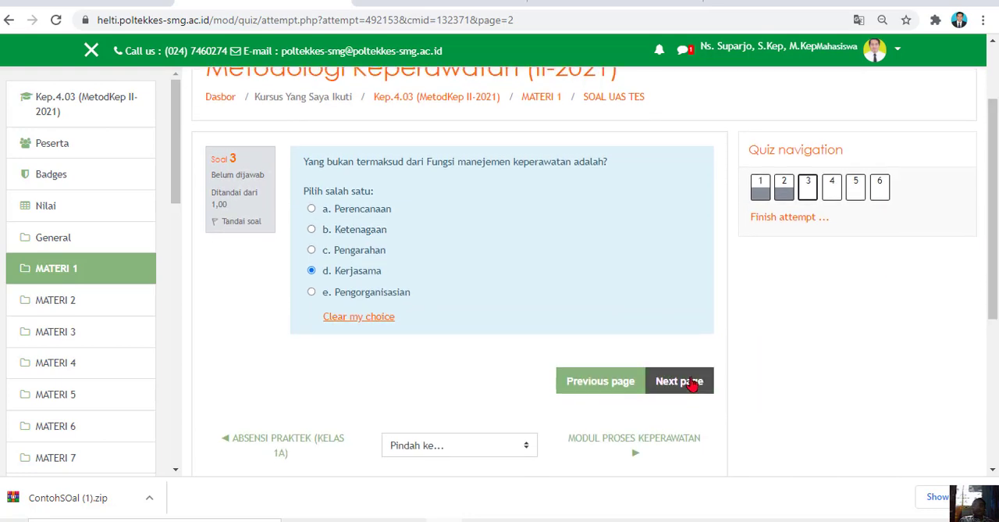
click(694, 382)
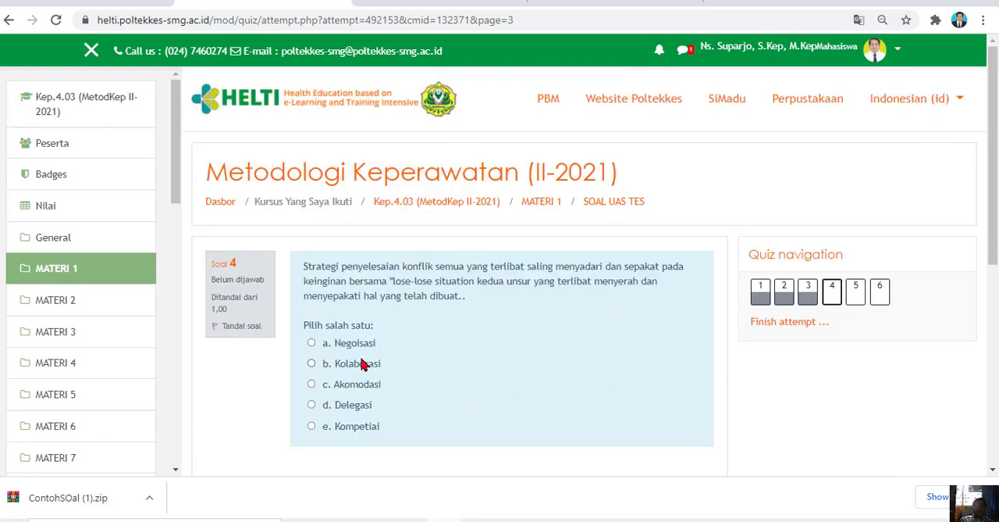
click(359, 367)
scroll(842, 341, down, 2)
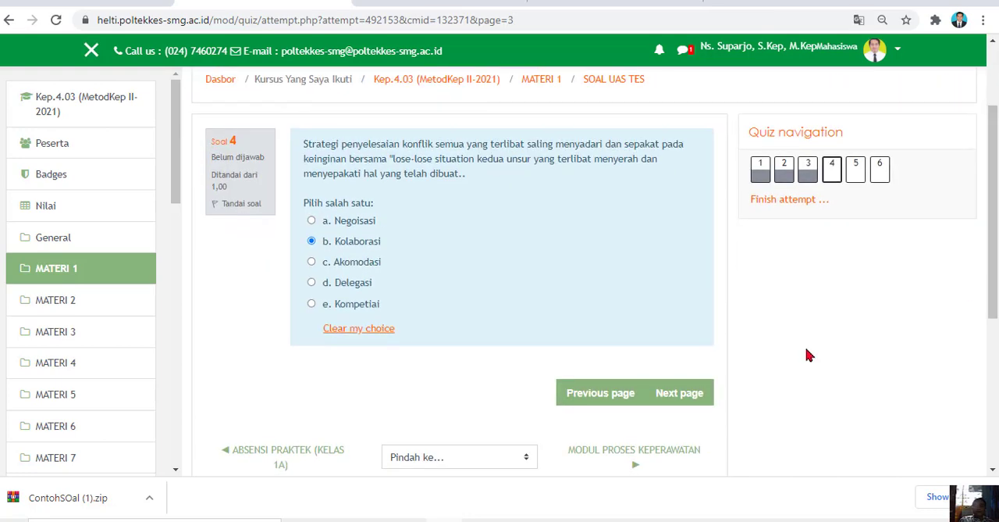
click(688, 394)
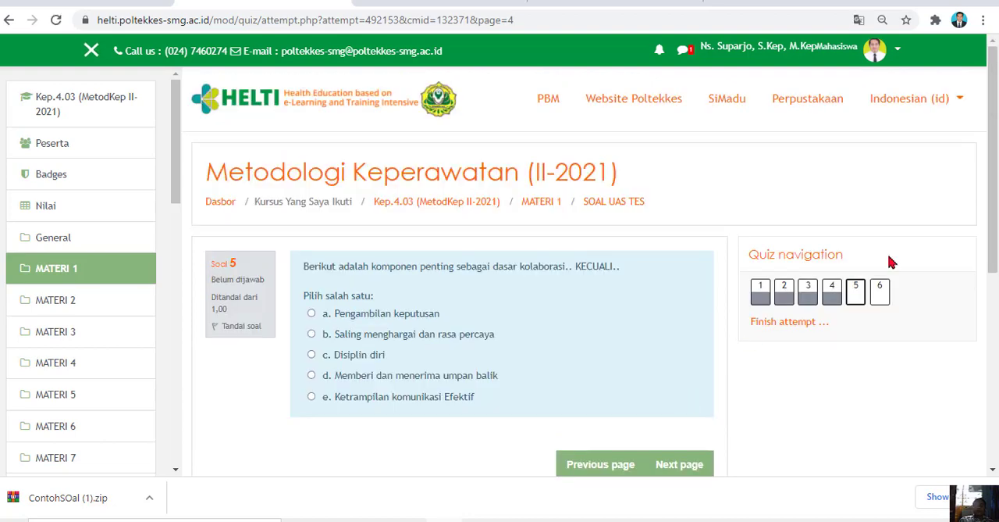
Answer question 5 with "Memberi dan menerima umpan balik" and question 6 with "Kolaborasi", and finish the attempt
scroll(520, 241, down, 2)
click(428, 256)
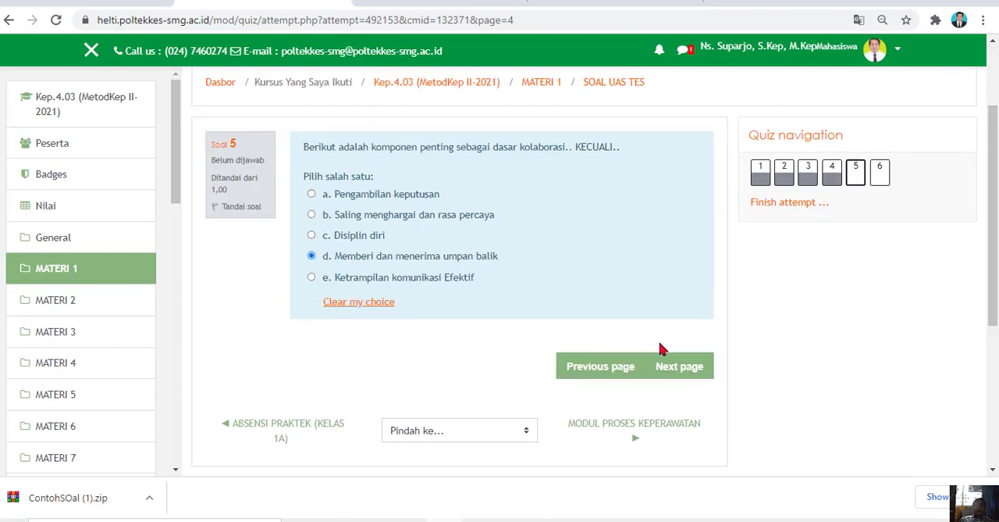
click(687, 367)
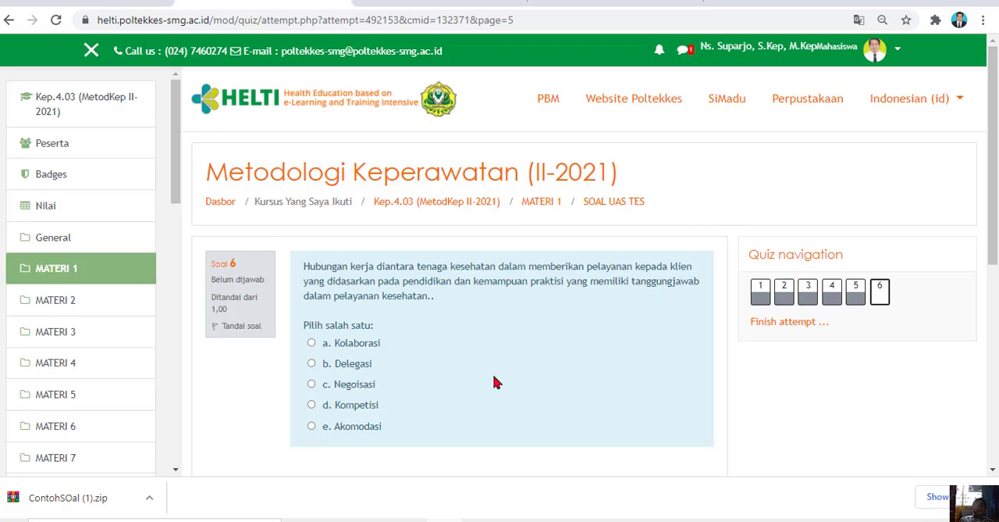
click(337, 348)
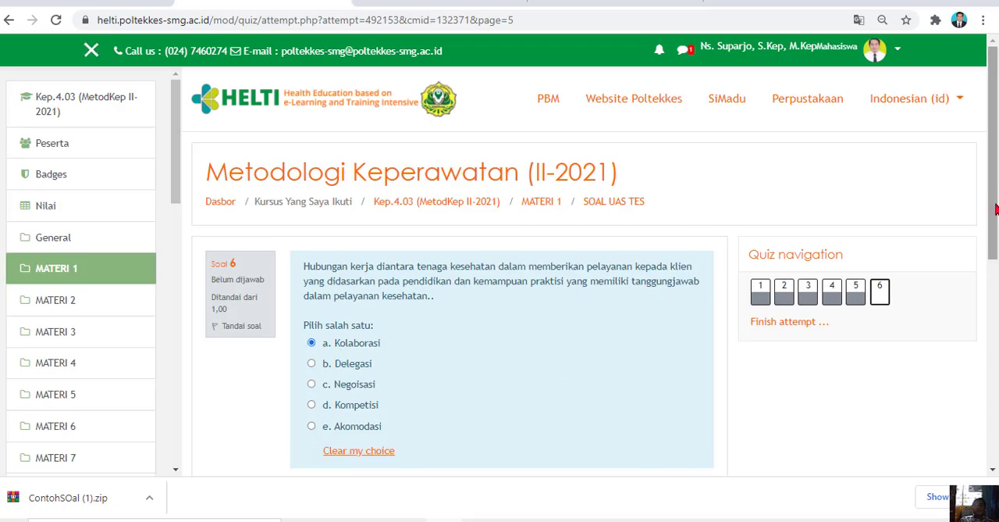
scroll(995, 208, down, 3)
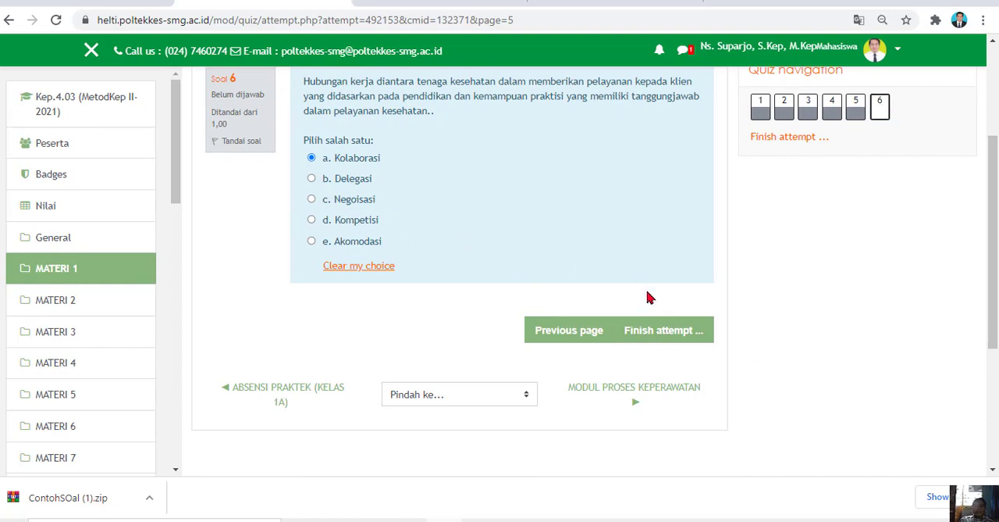
click(659, 339)
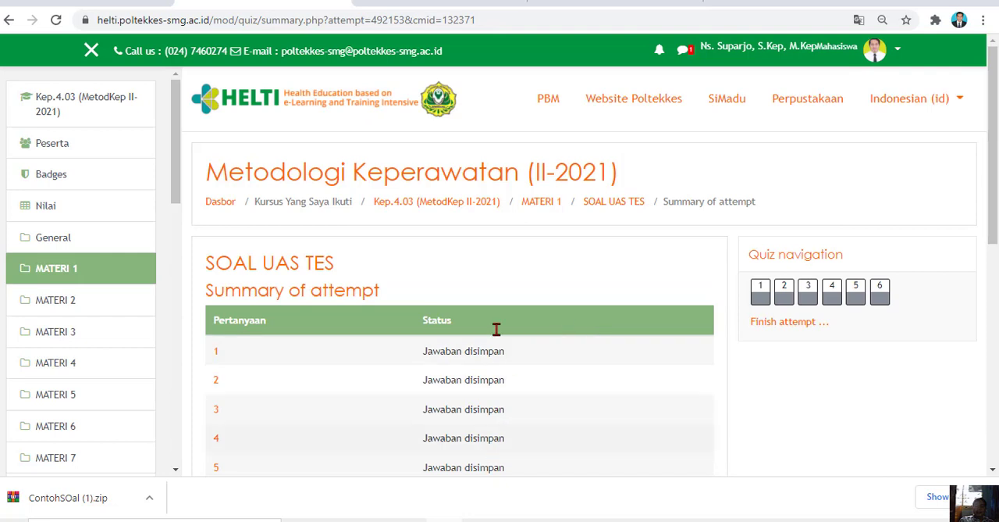
Review the saved status of the answers in the attempt summary, submit them all, and confirm the submission
drag(994, 208, 988, 292)
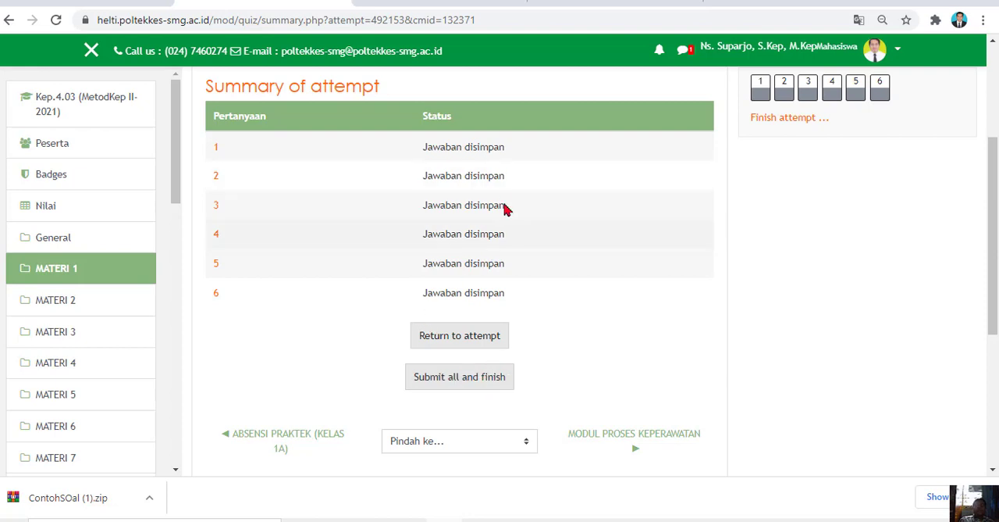
click(477, 379)
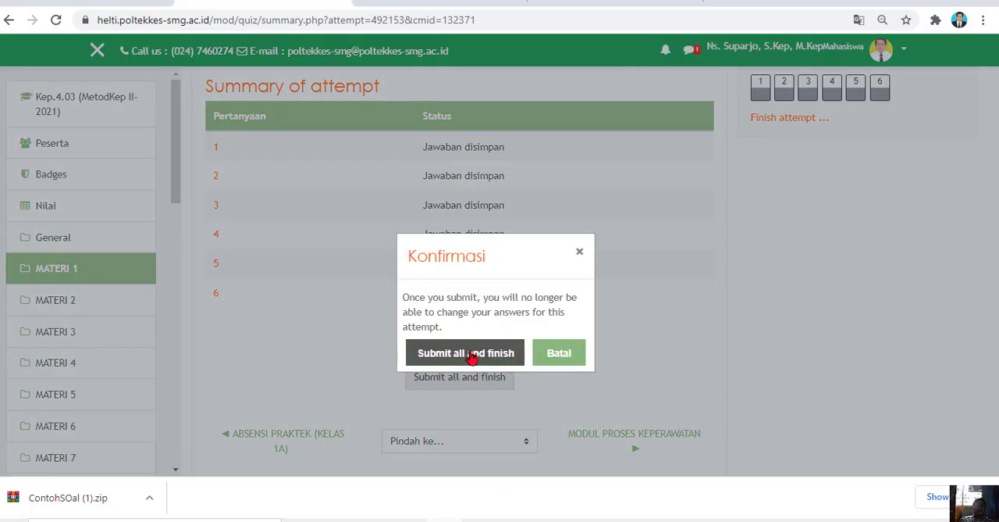
click(471, 355)
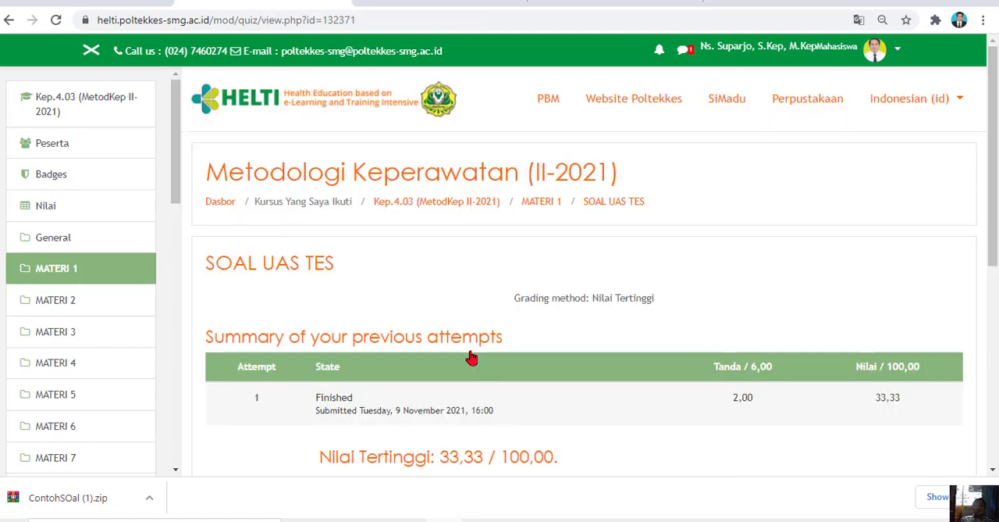
Review the submitted attempt's marks and highest grade, and check the first question of a re-attempt before returning to the summary
scroll(994, 125, down, 2)
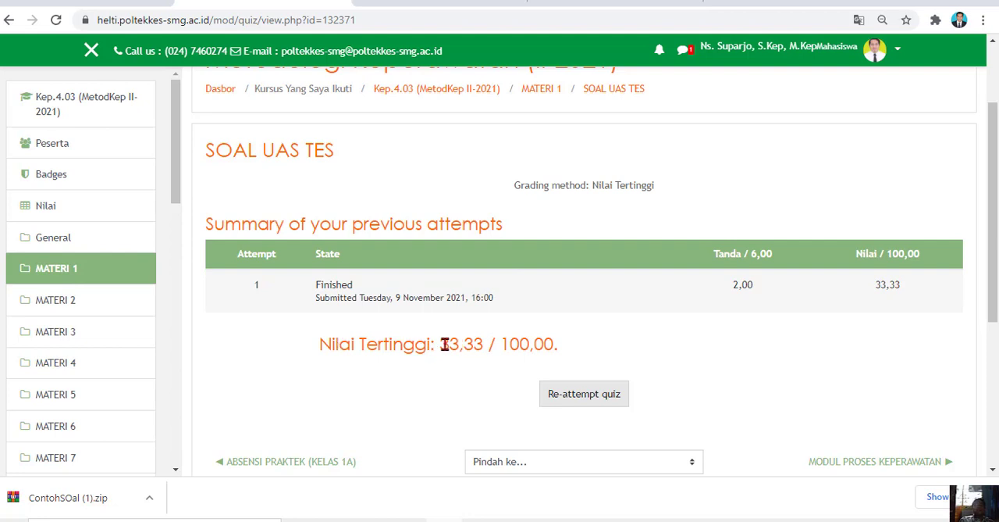
drag(441, 344, 551, 359)
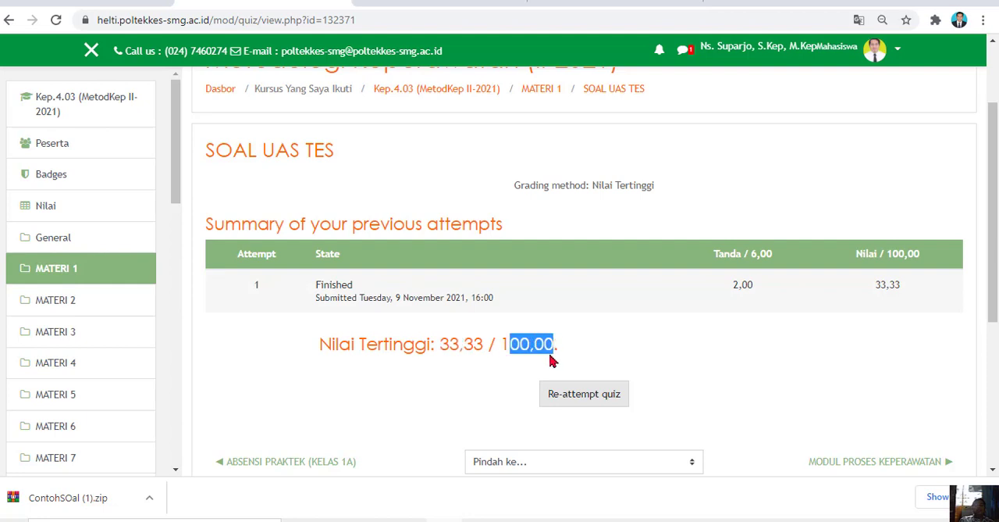
click(501, 344)
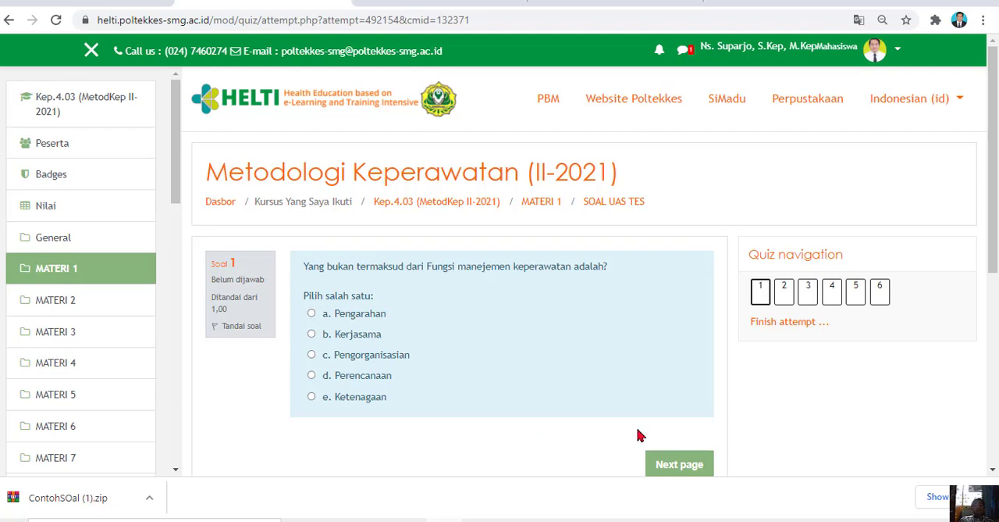
click(9, 20)
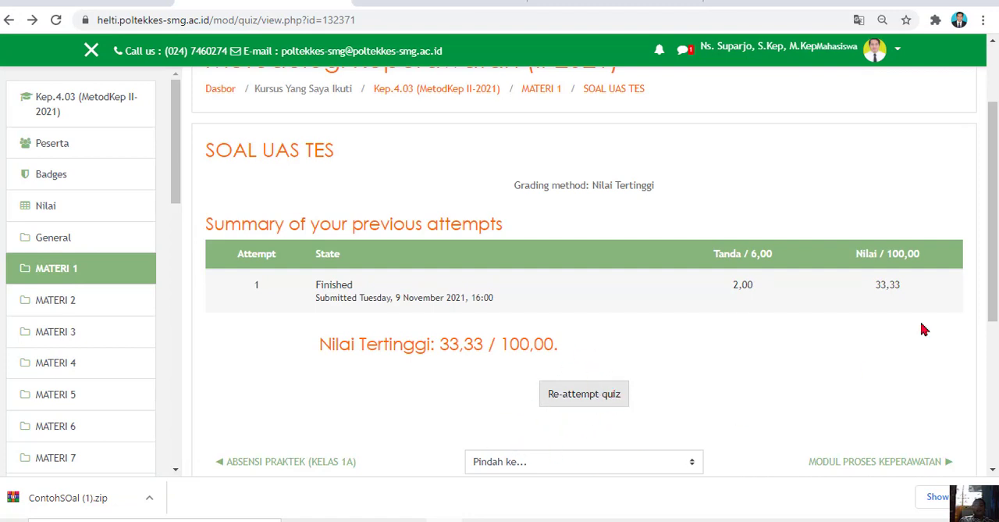
scroll(995, 267, up, 1)
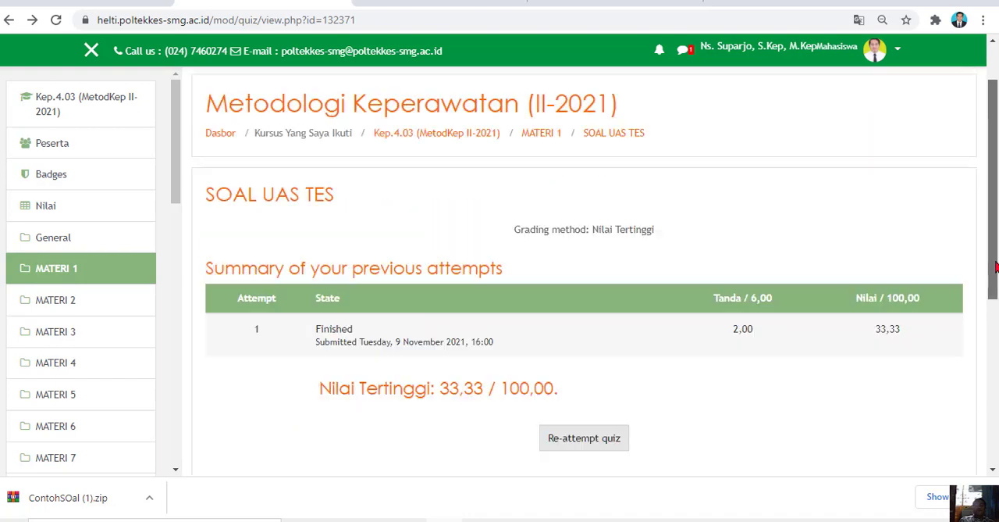
Switch to the CONTOH SOAL Word document to review the formatting of its source questions, and return to the quiz page
mouse_move(480, 520)
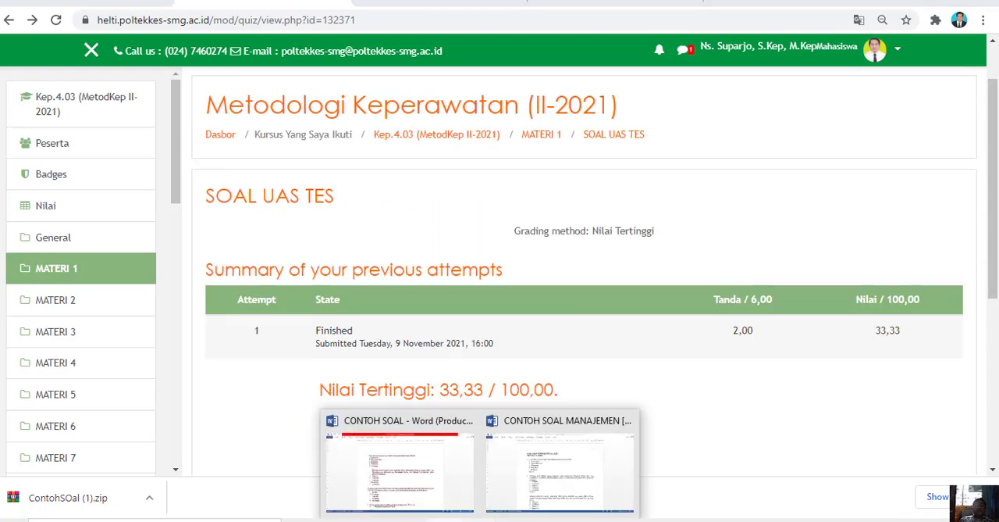
click(432, 488)
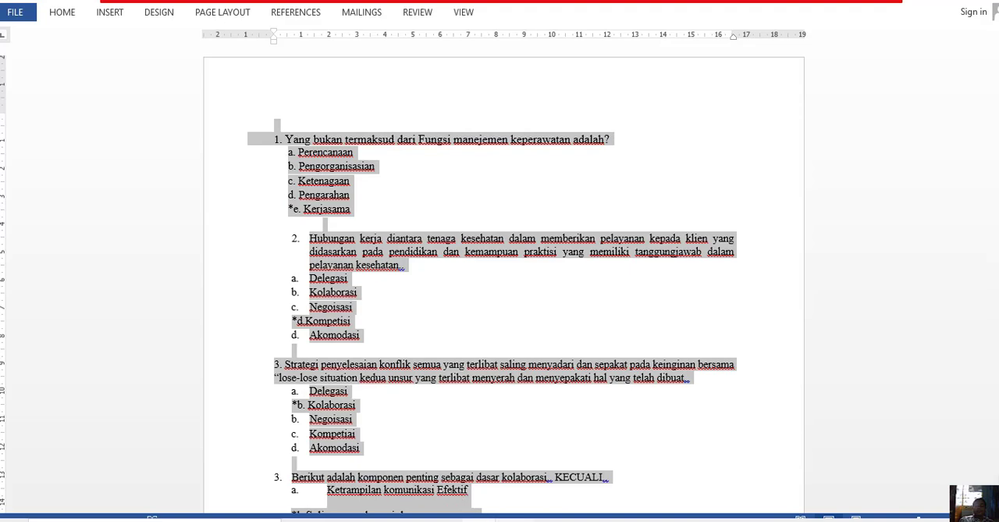
click(445, 520)
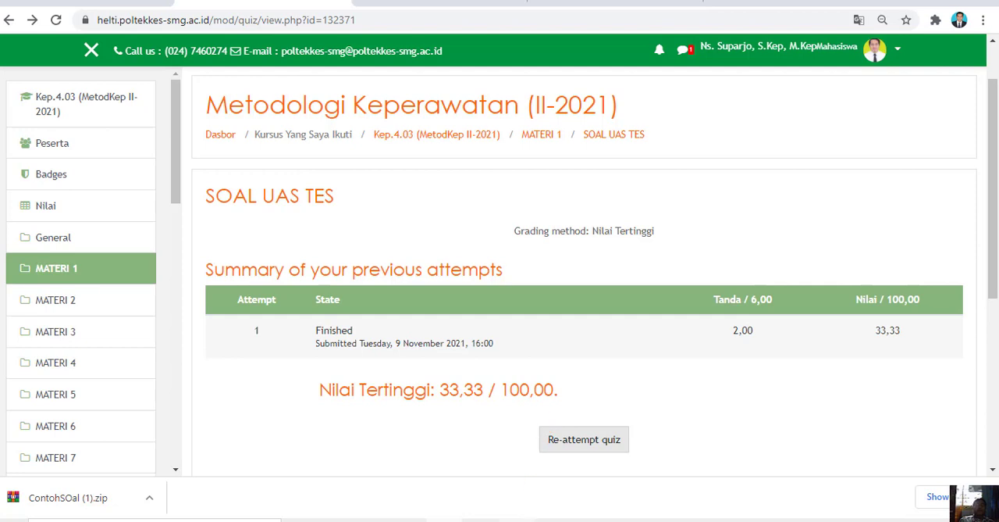
click(514, 519)
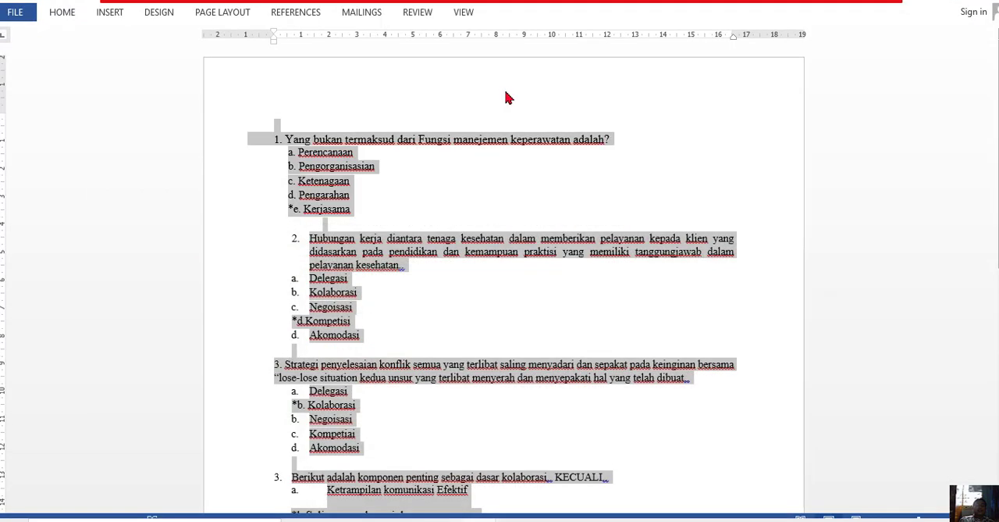
click(442, 519)
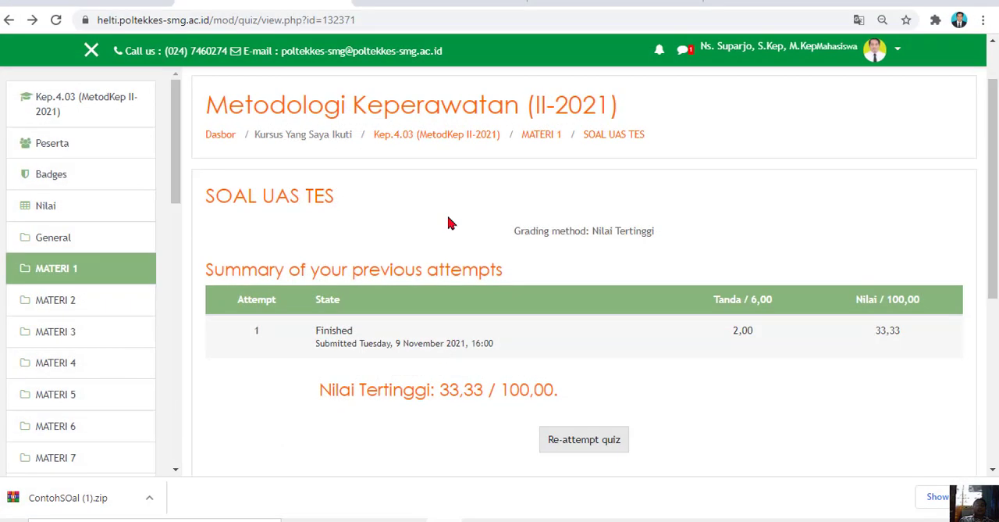
Switch to the Blackboard Test Generator page and review its instructions, Test Name field and question entry area
click(473, 6)
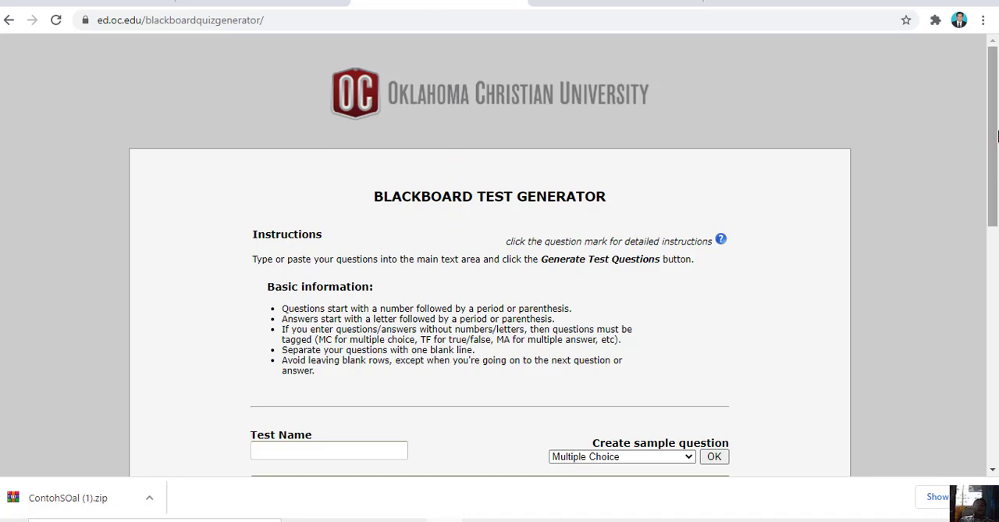
drag(991, 129, 976, 249)
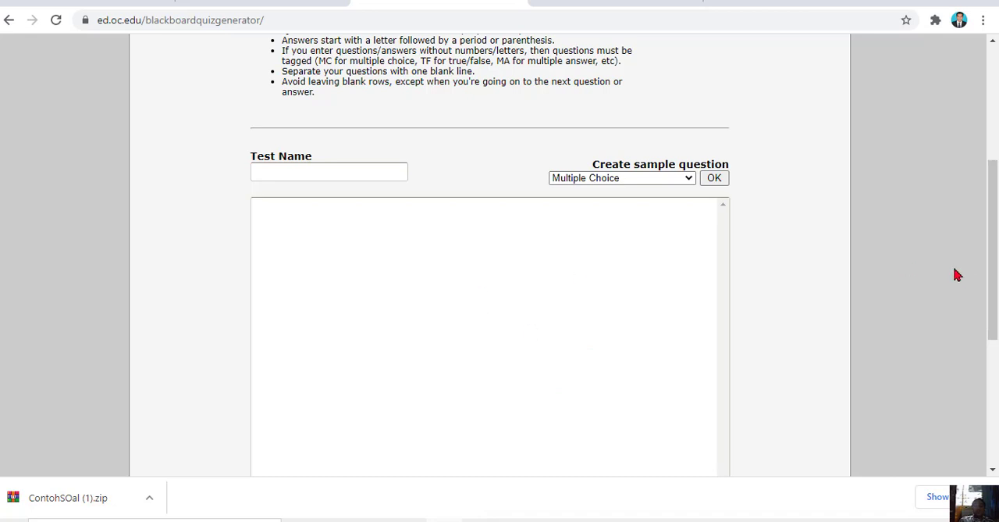
drag(991, 281, 993, 156)
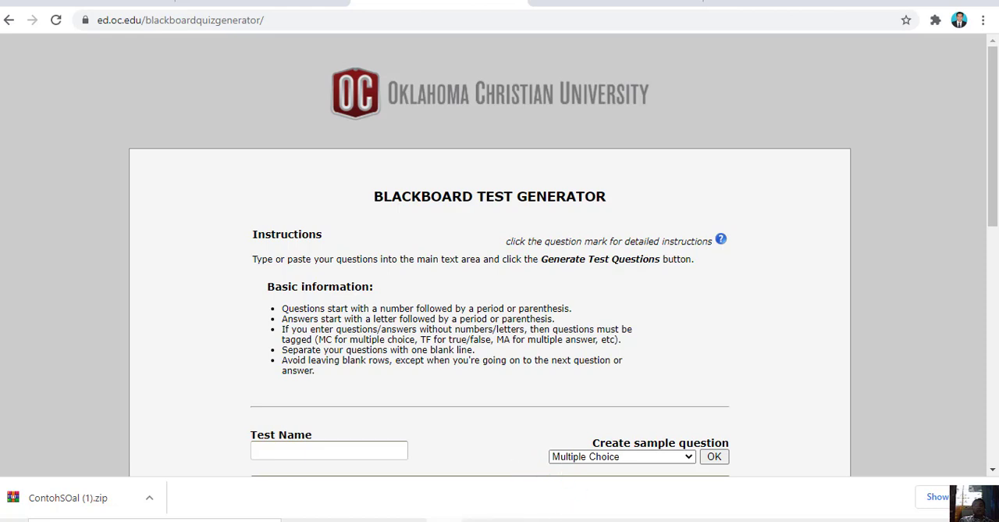
Recheck the CONTOH SOAL Word document, Blackboard Test Generator and SOAL UAS TES attempt summary, ending on the Word document
click(446, 519)
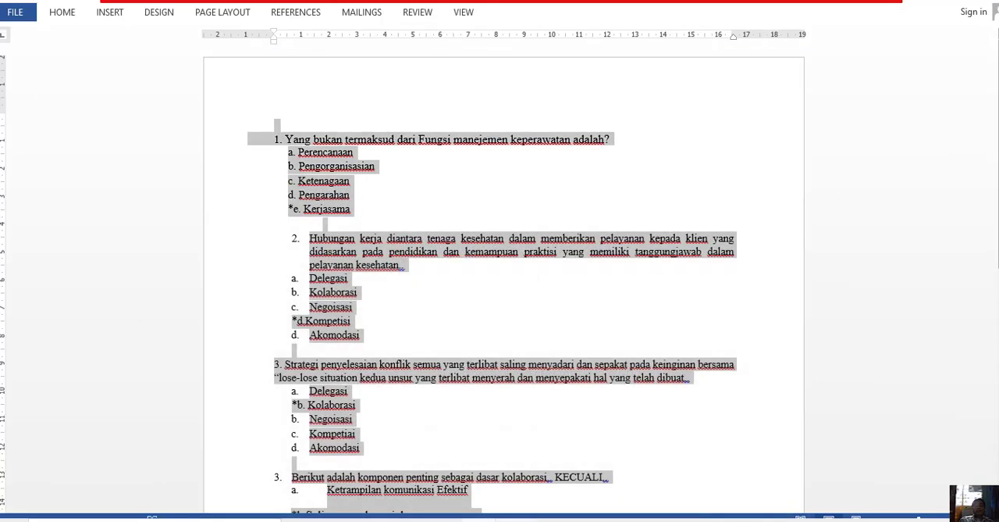
click(446, 519)
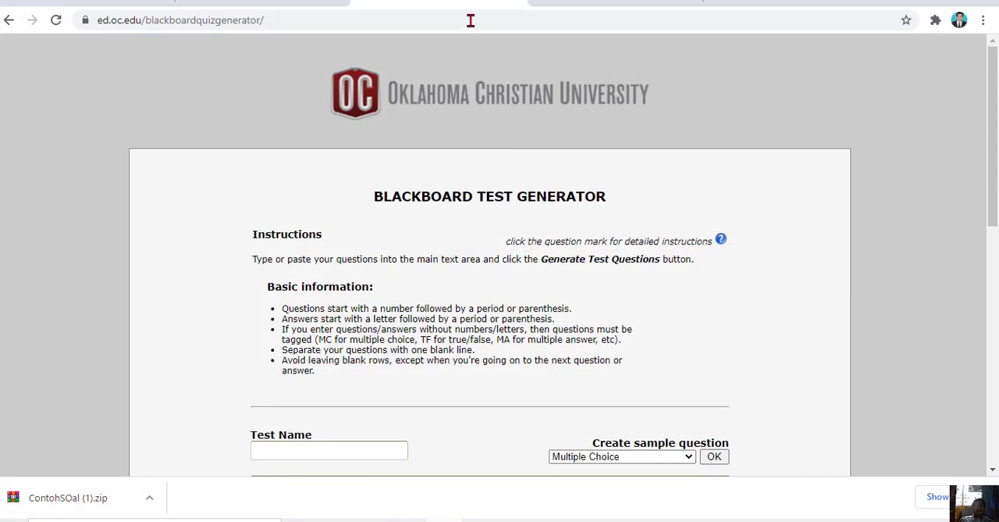
click(309, 3)
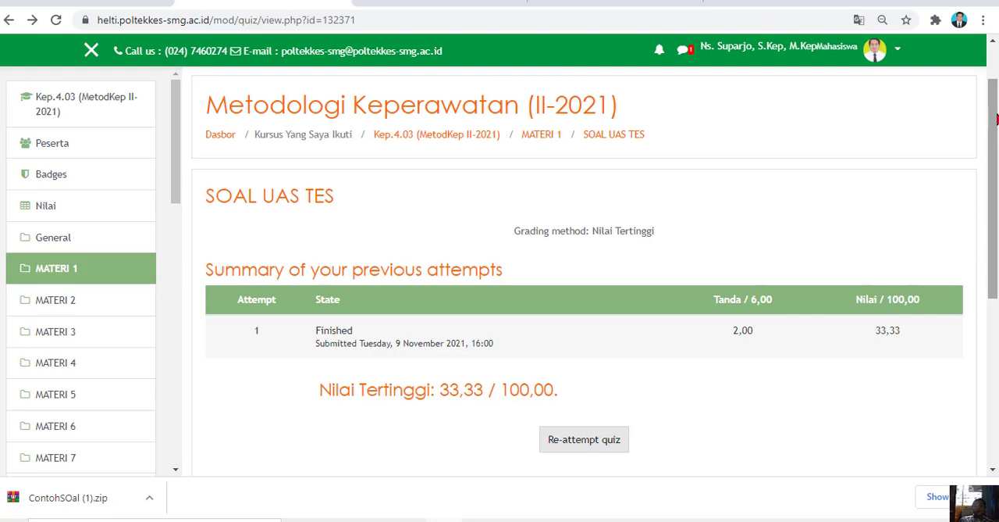
click(915, 2)
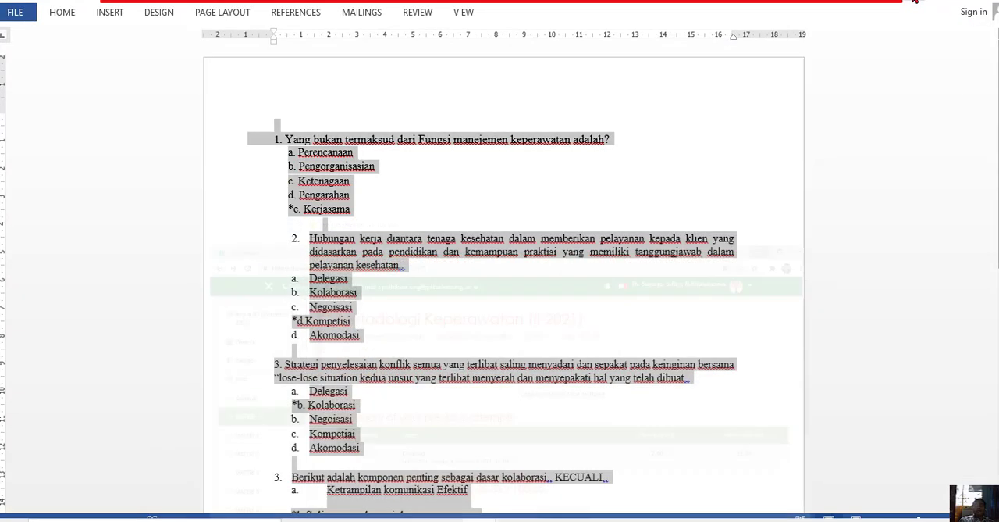